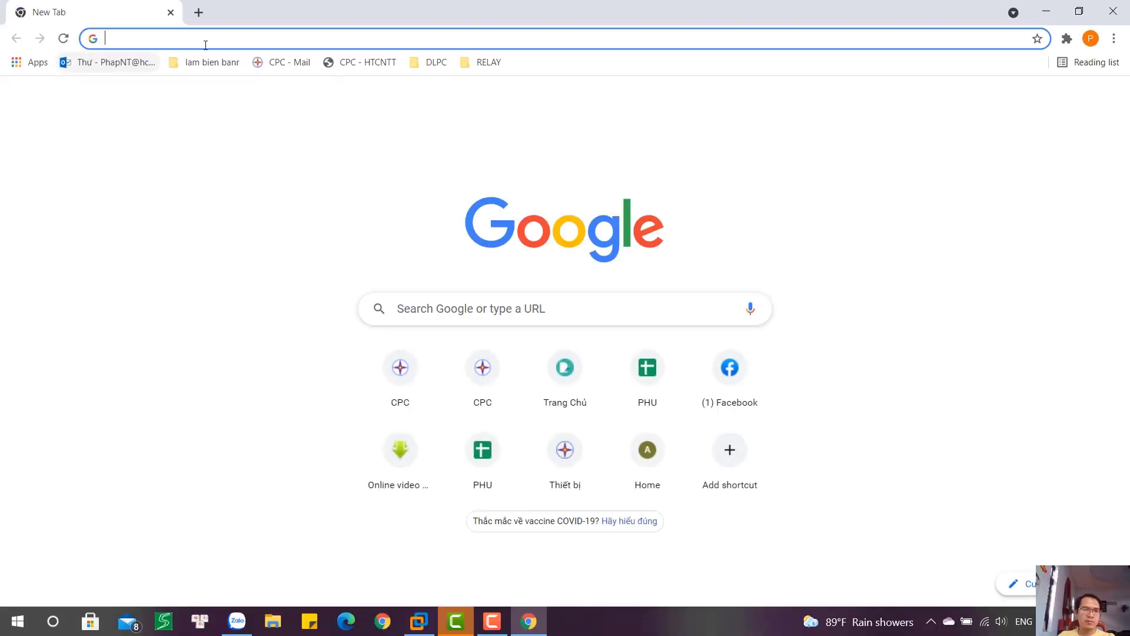
Search Google for "siemens support." and open the Industry Support Siemens site
left_click(418, 310)
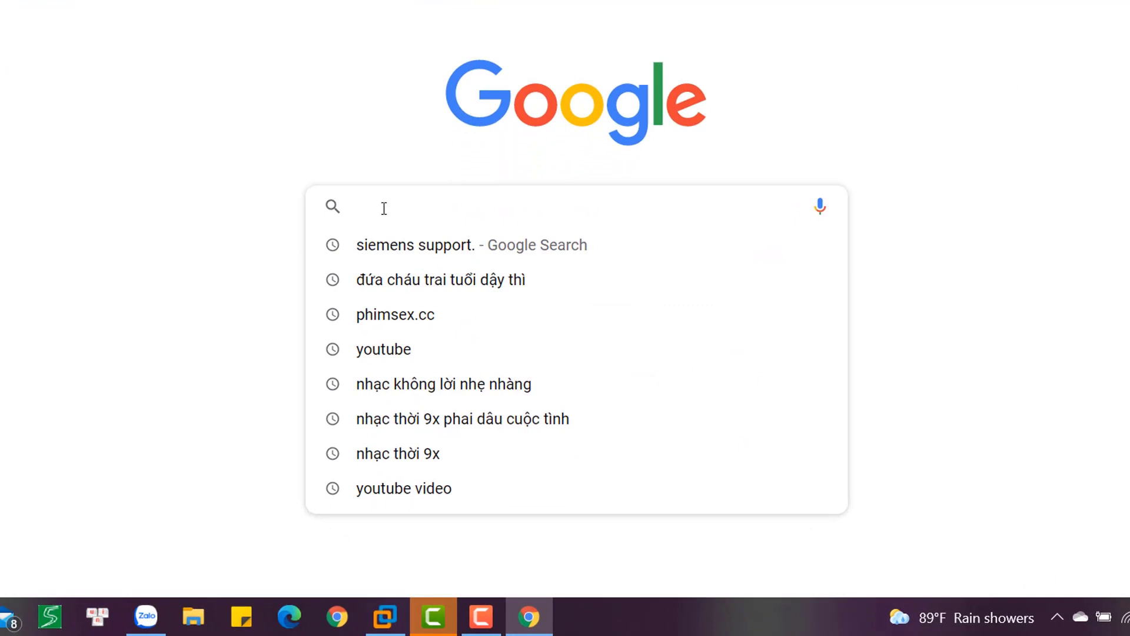
type("siem")
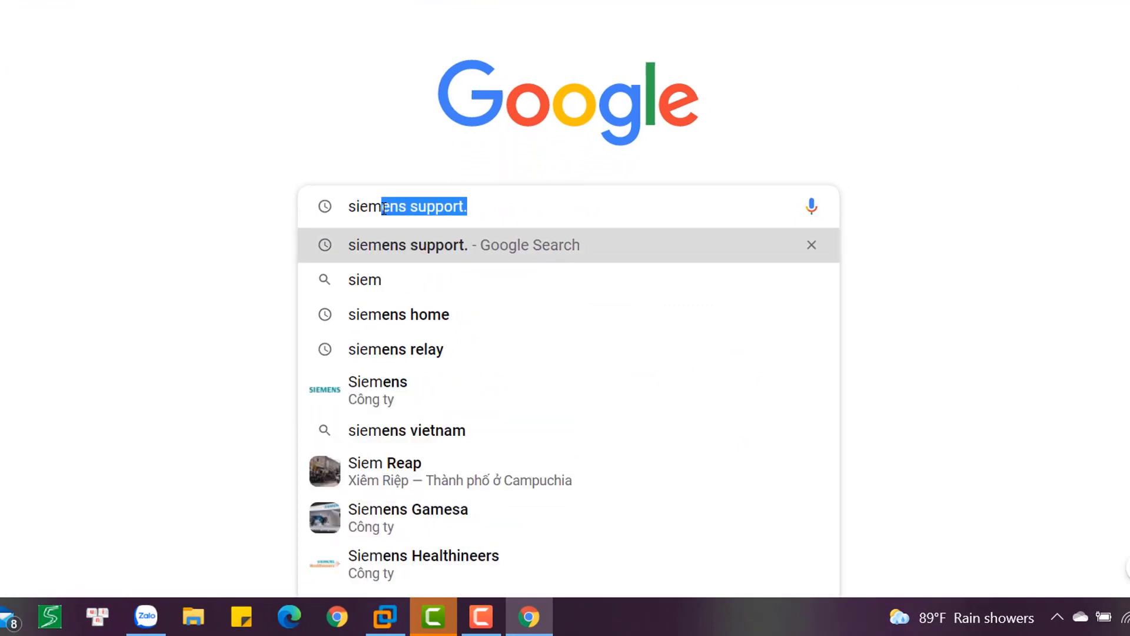
type("ee")
key("BackSpace")
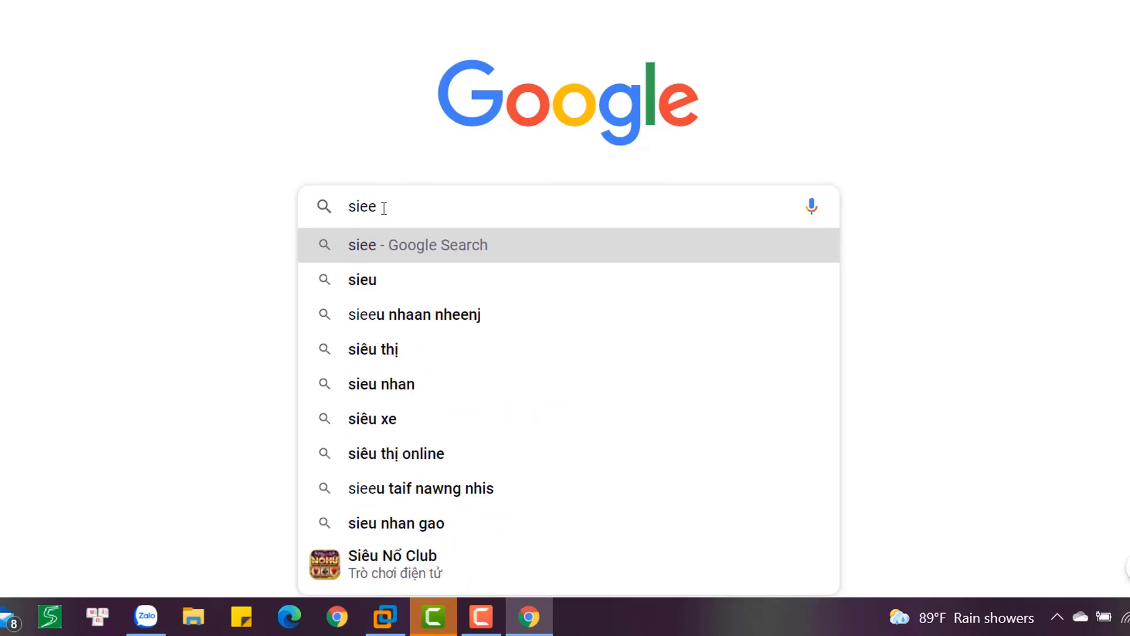
key("BackSpace")
type("mens support.")
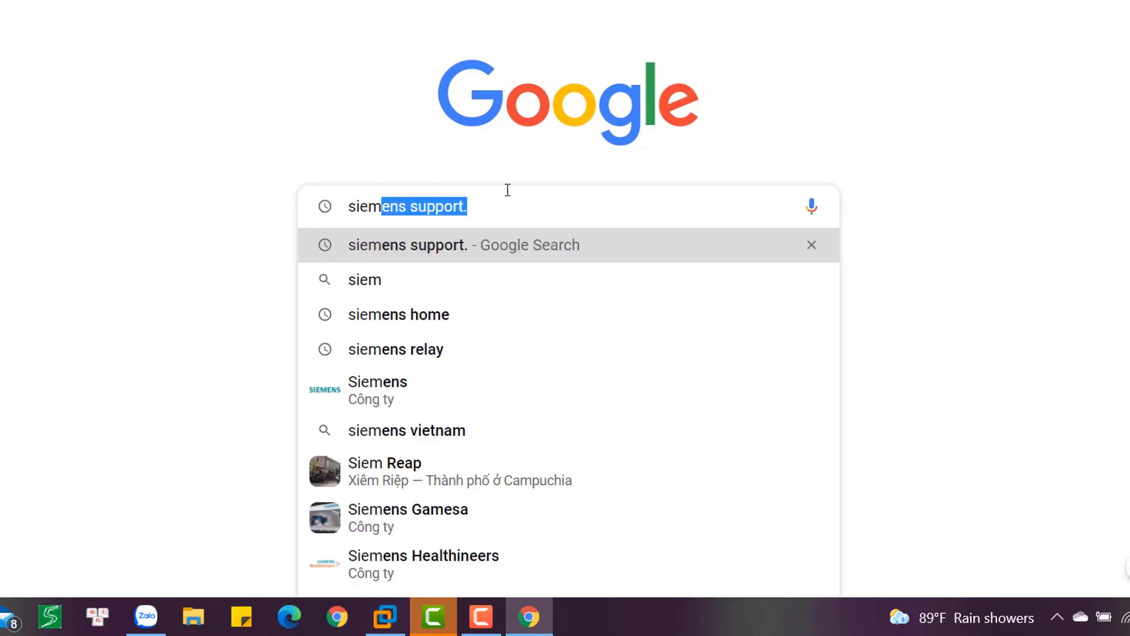
left_click(436, 245)
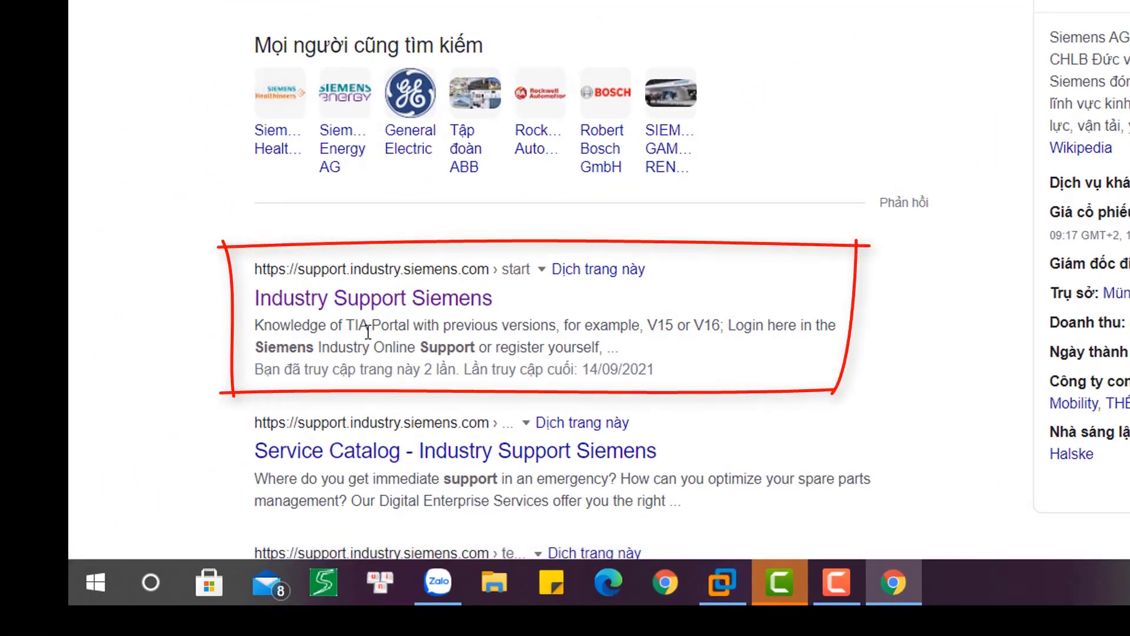
left_click(401, 300)
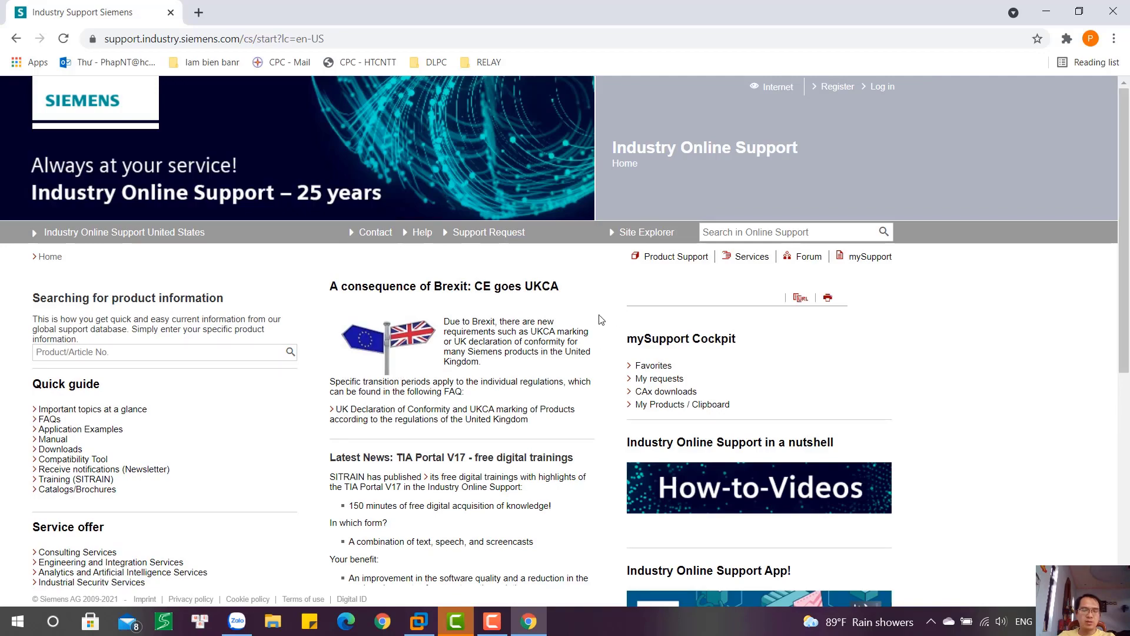
Search the Siemens product information for "digsi 4"
left_click(132, 351)
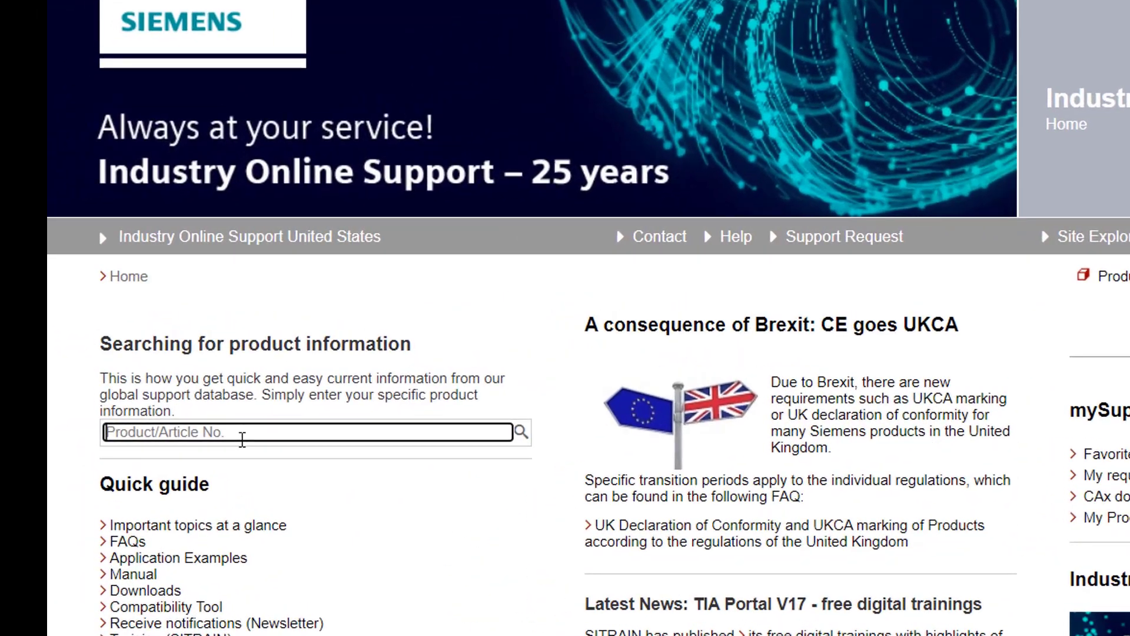
type("dig")
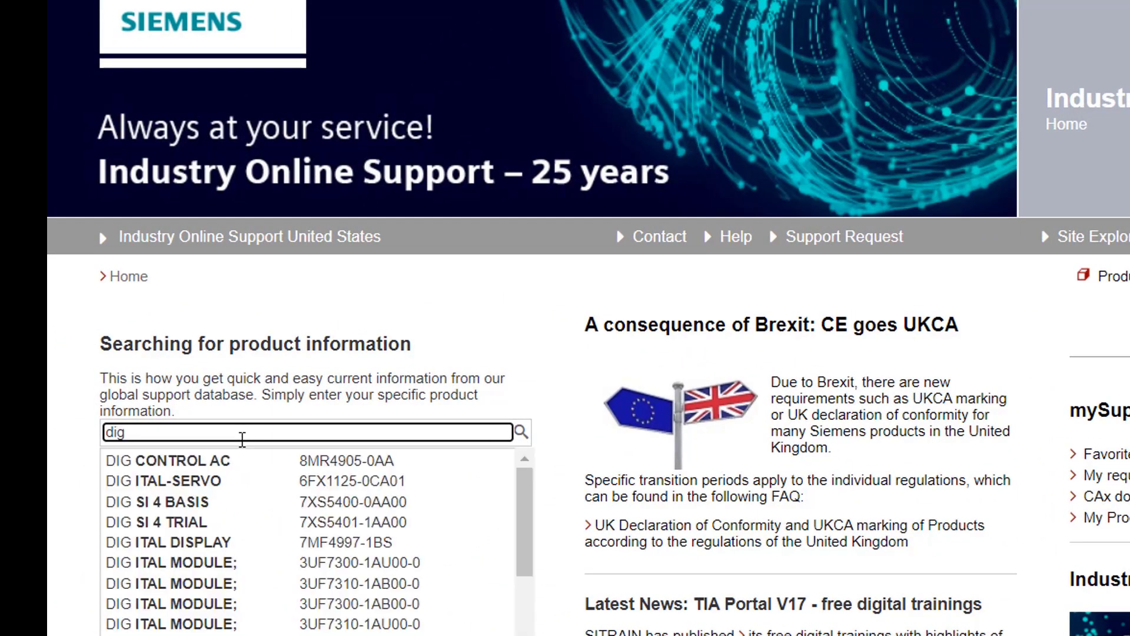
type("si")
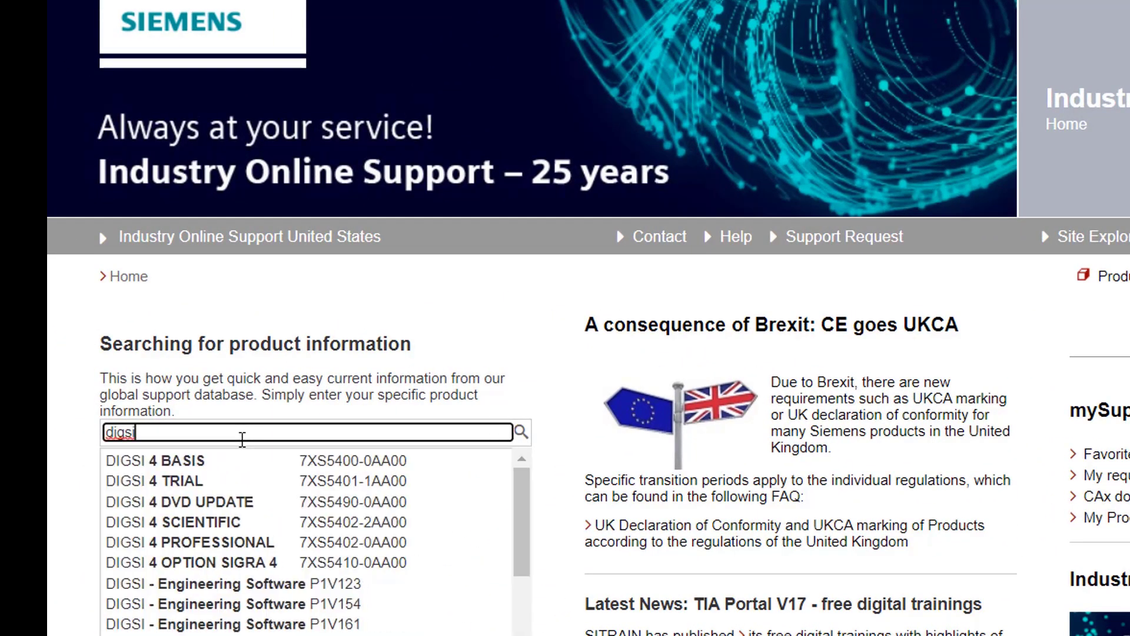
type(" 4")
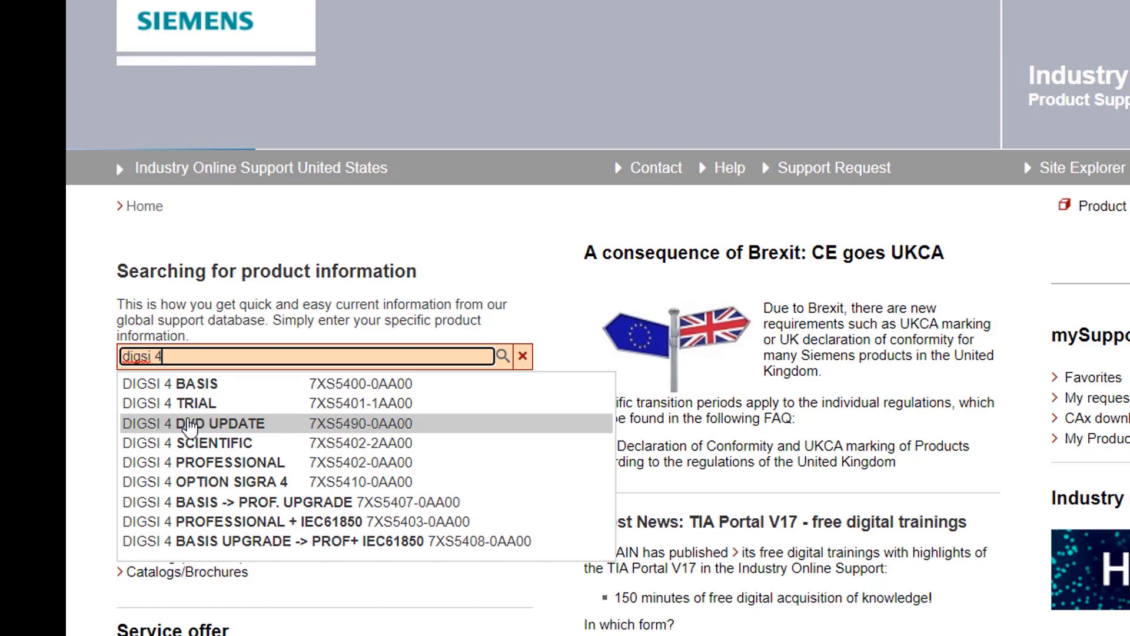
key("Return")
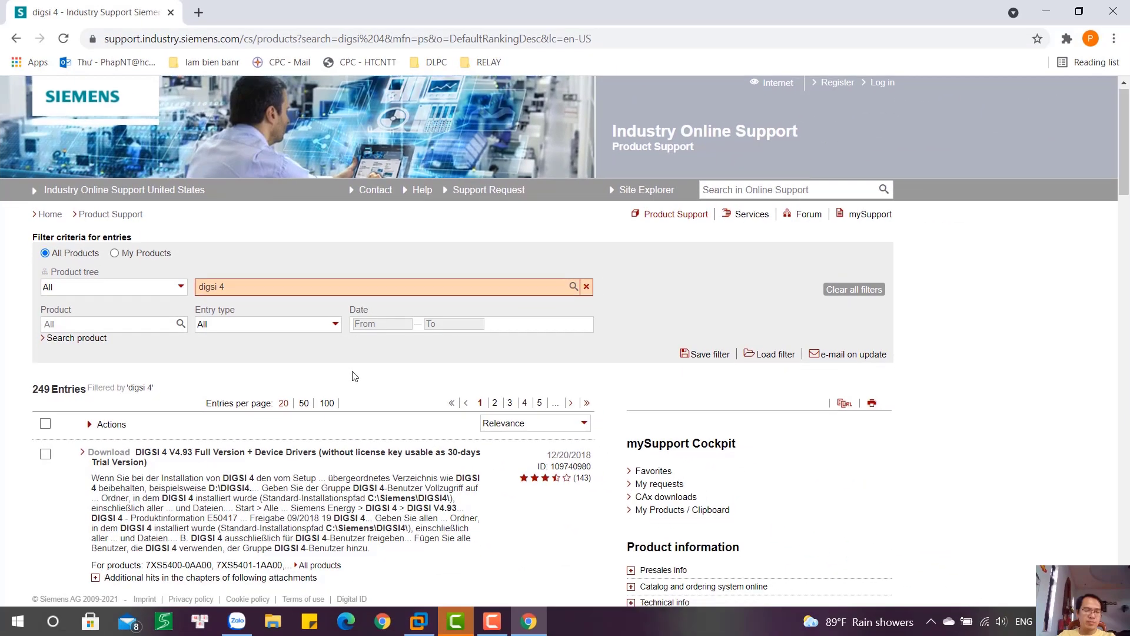
Open the download entry for DIGSI 4 V4.94 incl. Hotfix 1 Full Version + Device Drivers
scroll(354, 375, "down", 3)
scroll(353, 375, "down", 1)
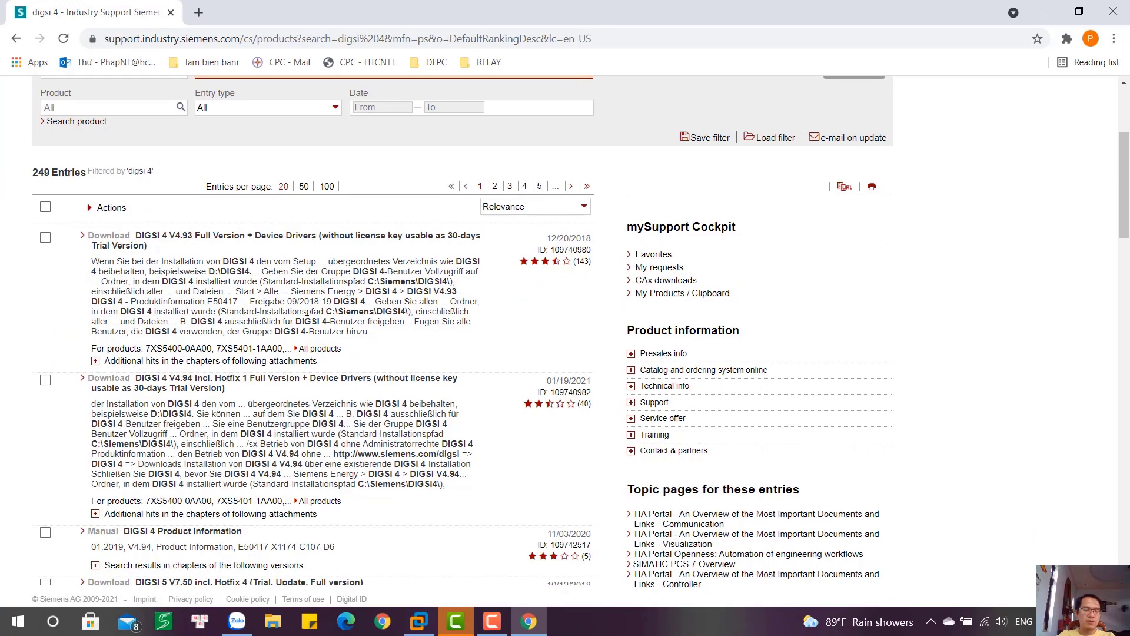
scroll(299, 321, "down", 2)
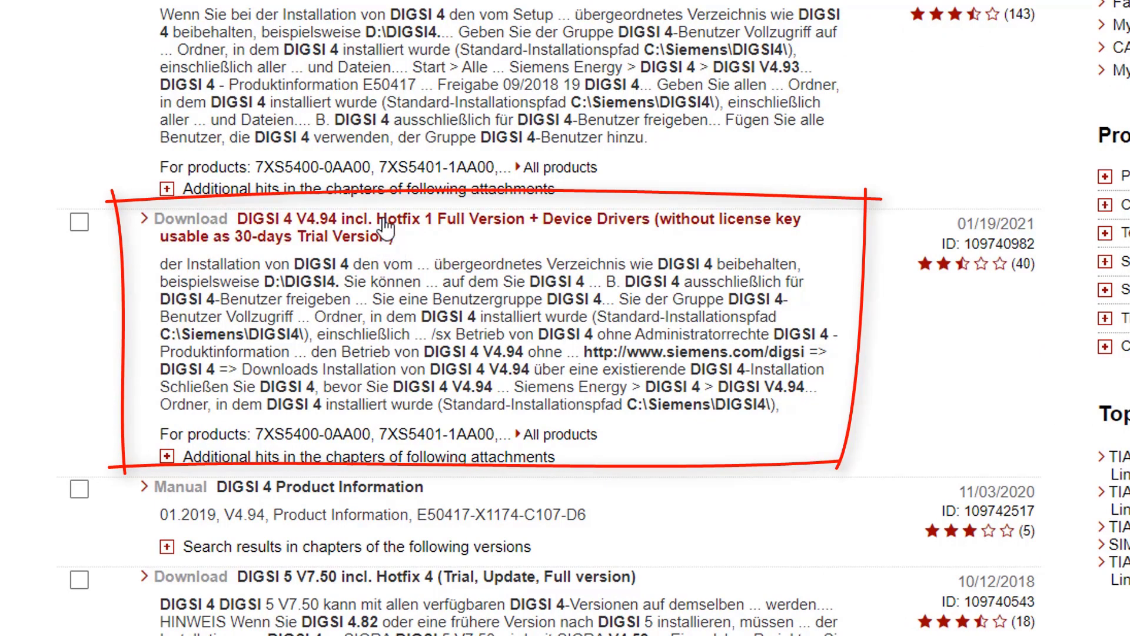
left_click(386, 226)
scroll(471, 365, "down", 4)
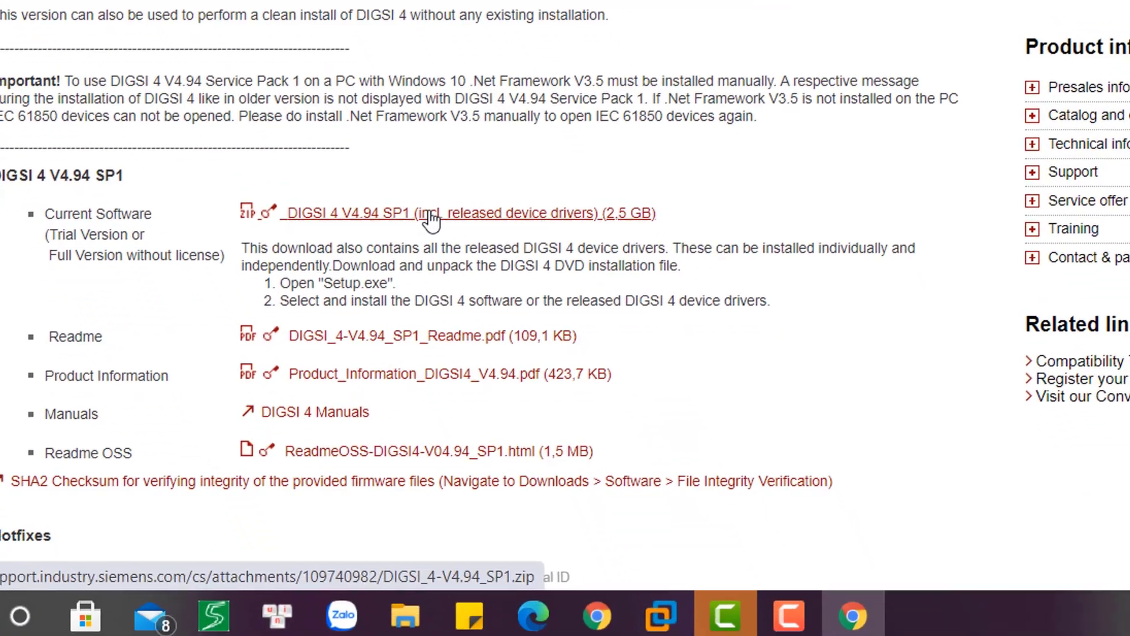
Request the DIGSI 4 V4.94 SP1 ZIP download, log in with the saved account credentials and accept the terms of use
left_click(431, 218)
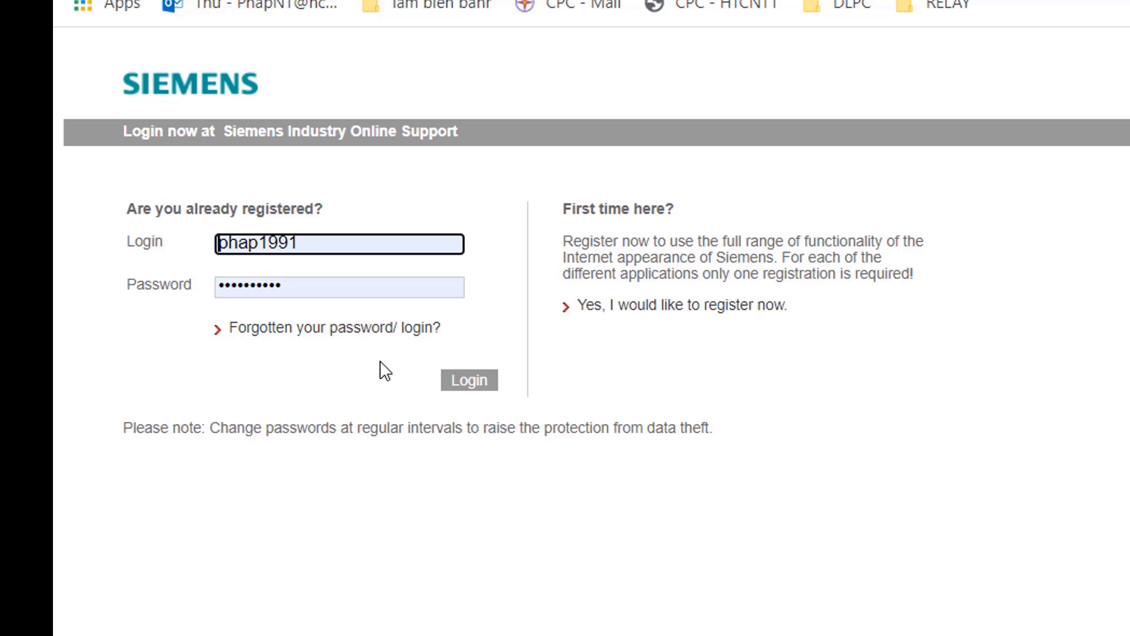
left_click(468, 381)
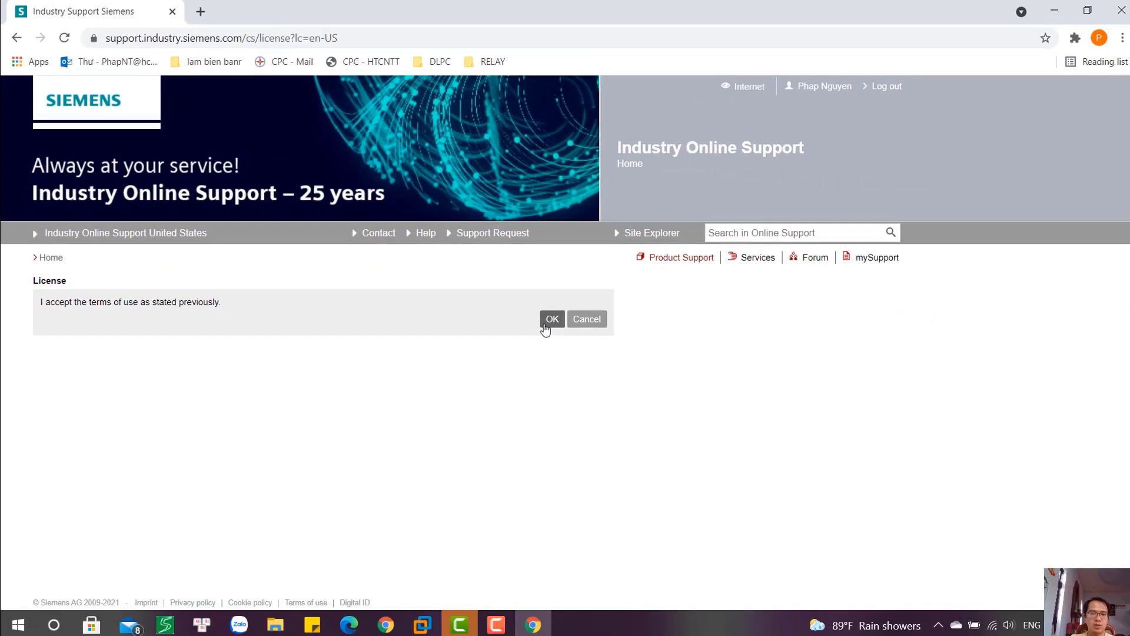
left_click(548, 321)
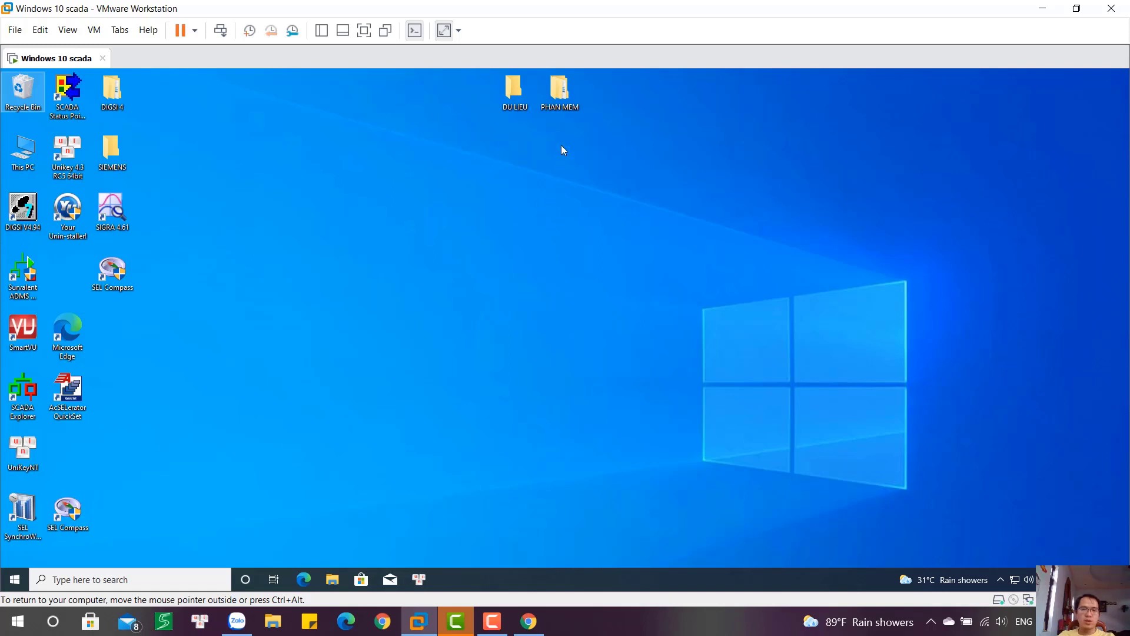
In the Windows 10 virtual machine, open the DIGSI4_V4.94_SP1 folder inside PHAN MEM, 3. RELAY, DIGSI_4-V4.94_SP1
double_click(562, 104)
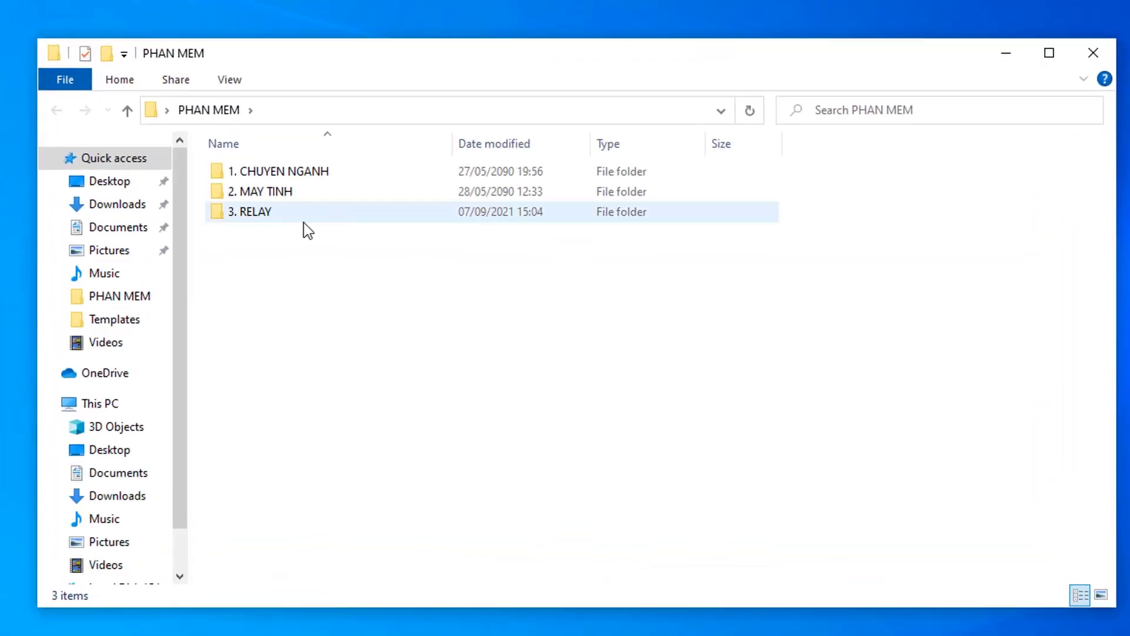
left_click(382, 247)
double_click(293, 213)
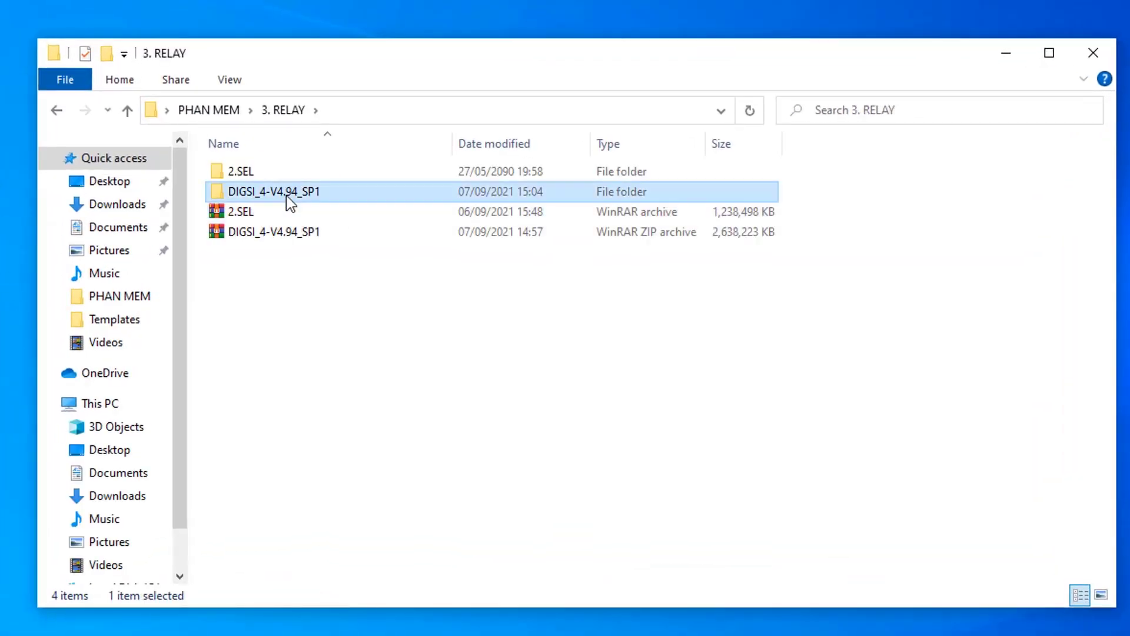
double_click(285, 194)
left_click(272, 177)
double_click(271, 175)
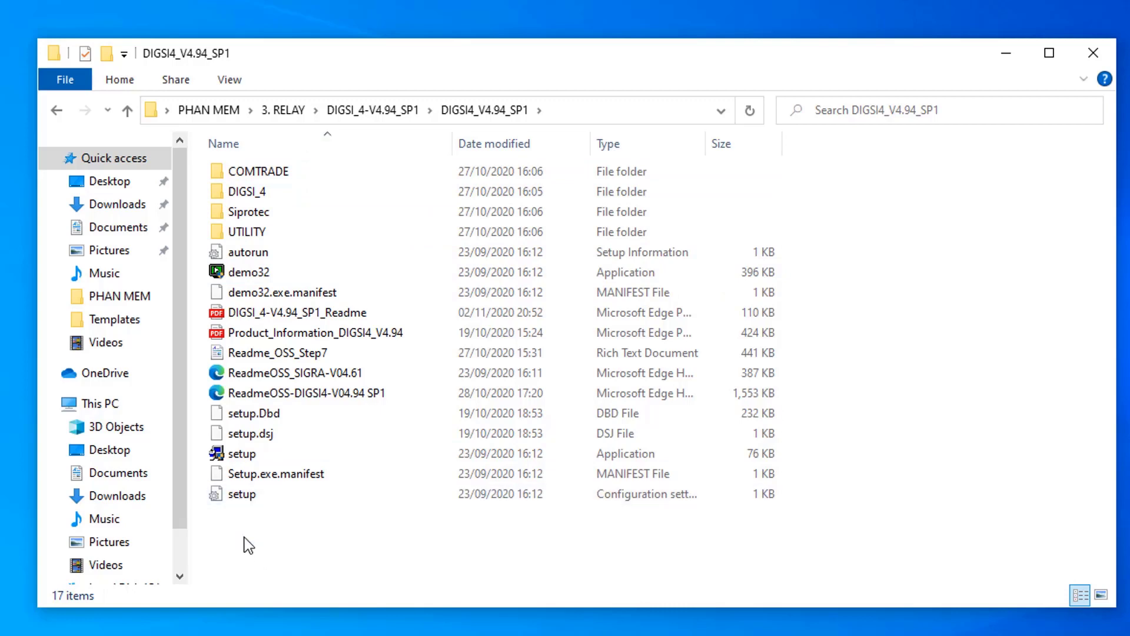
Try to install DIGSI 4.94 in English with the setup application in this nested folder, and close the installer
left_click(247, 462)
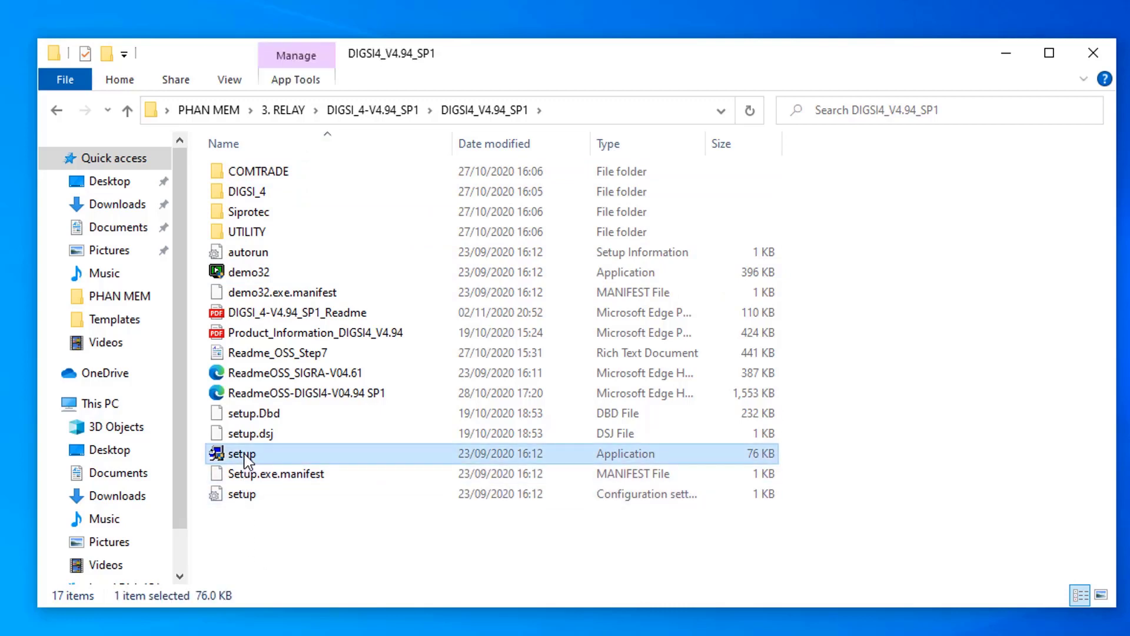
double_click(245, 458)
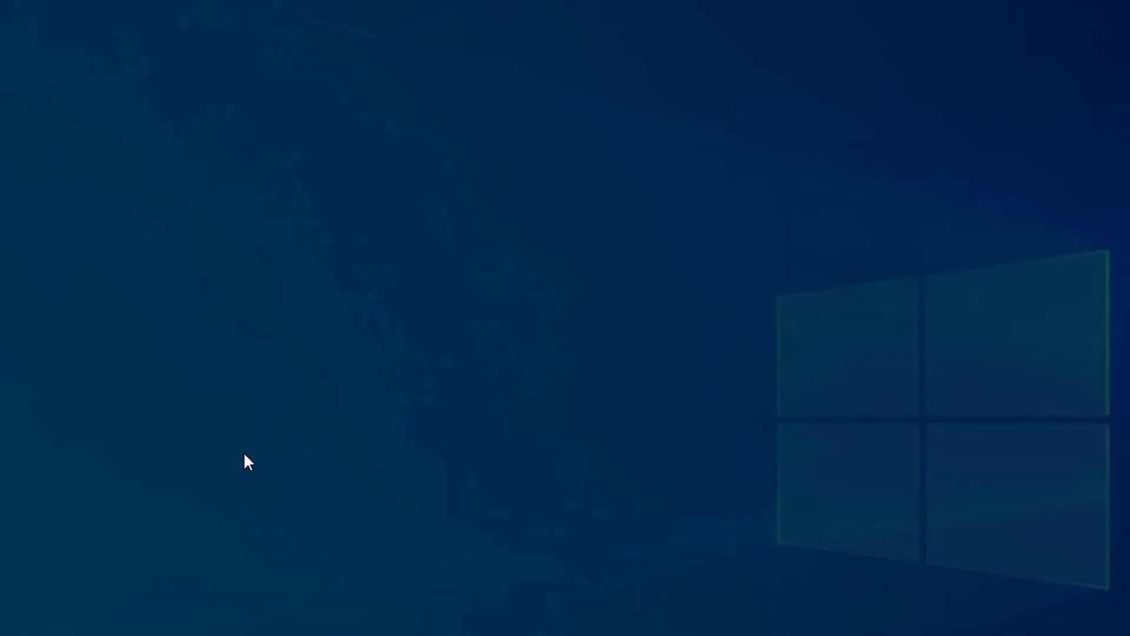
left_click(436, 457)
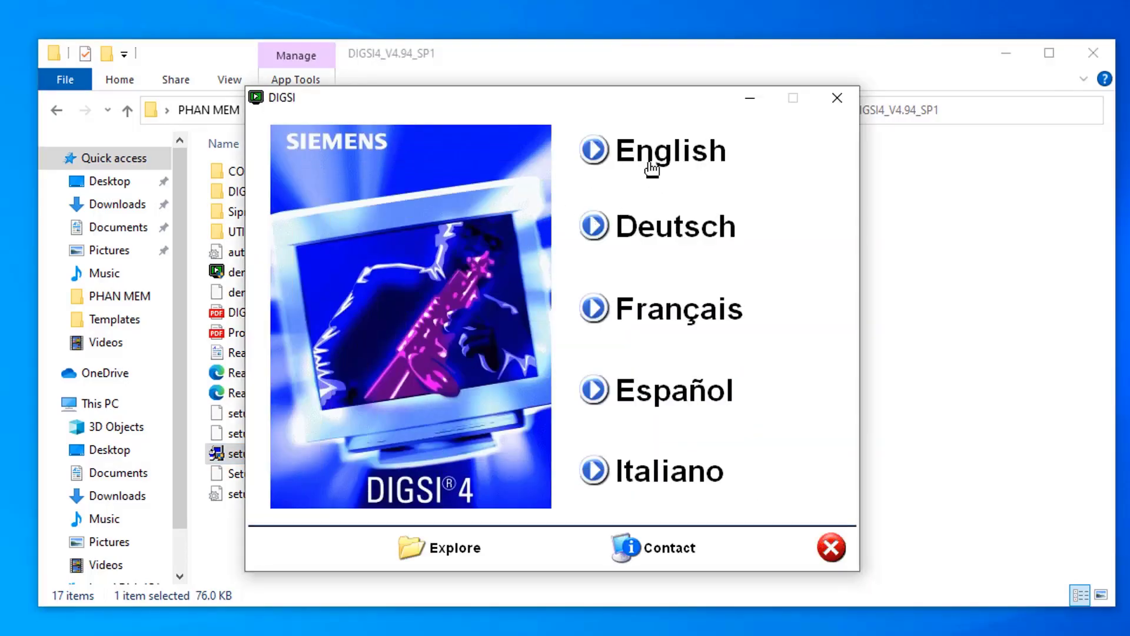
left_click(653, 164)
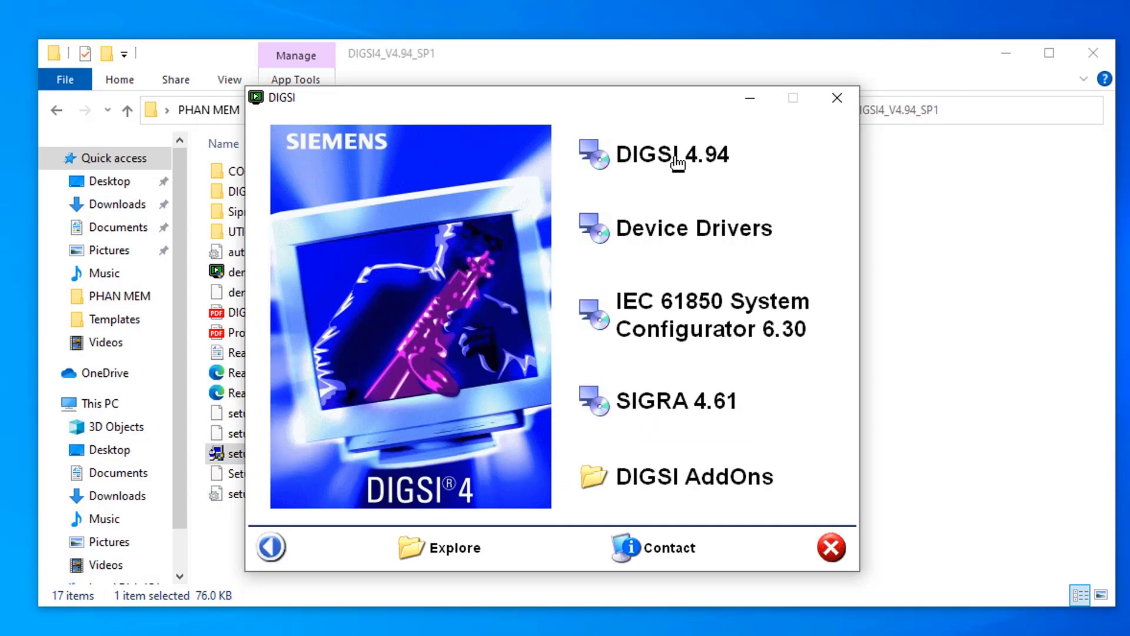
left_click(677, 162)
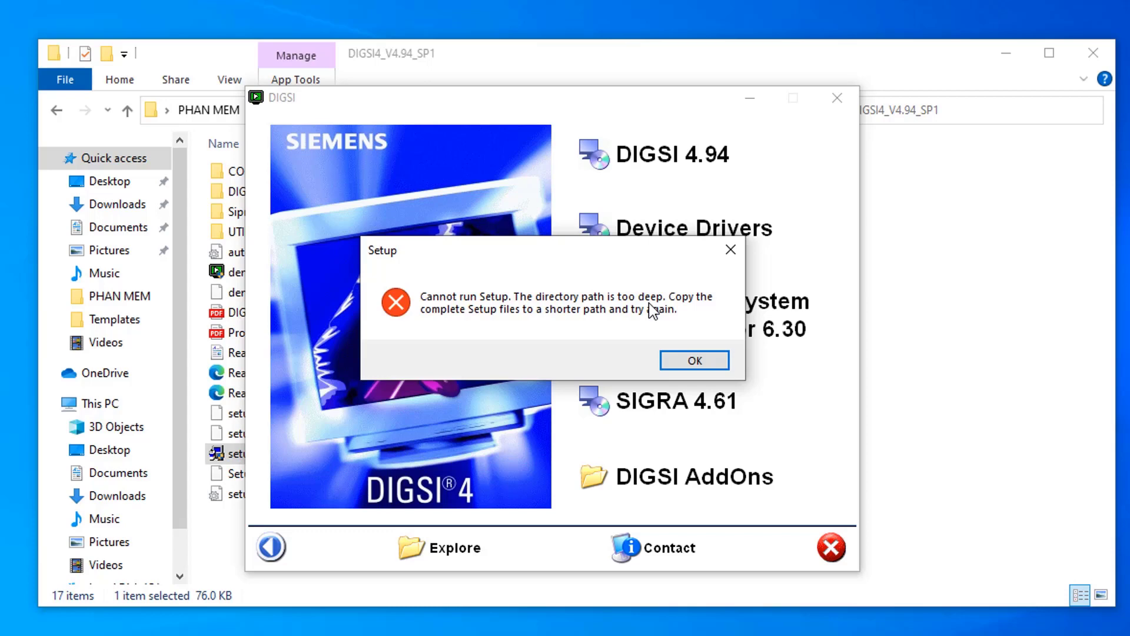
left_click(697, 360)
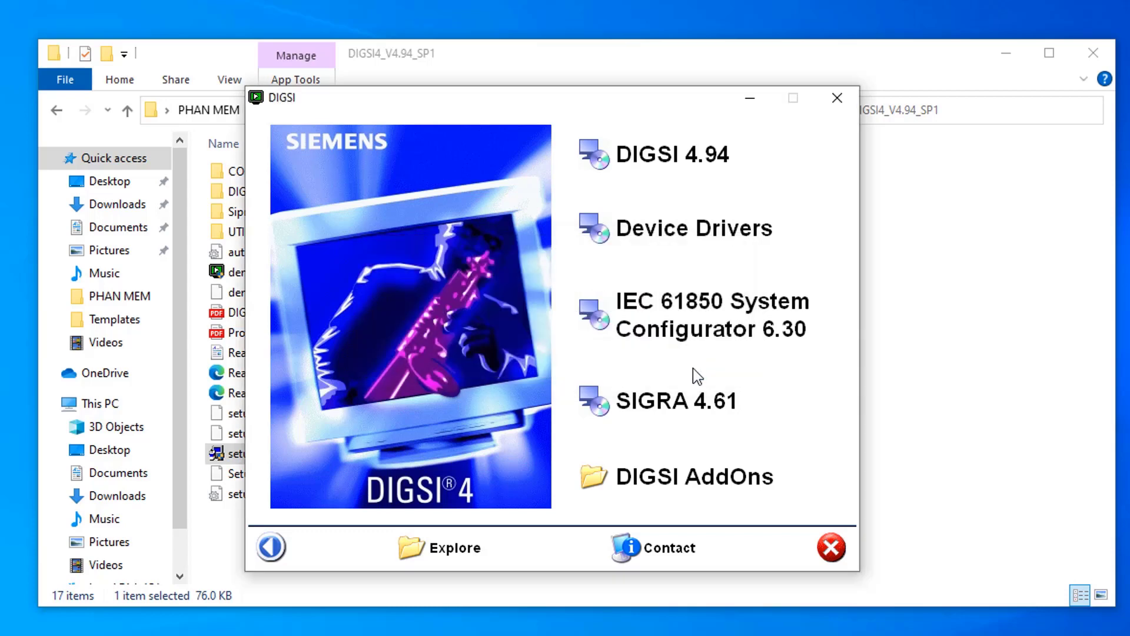
left_click(838, 99)
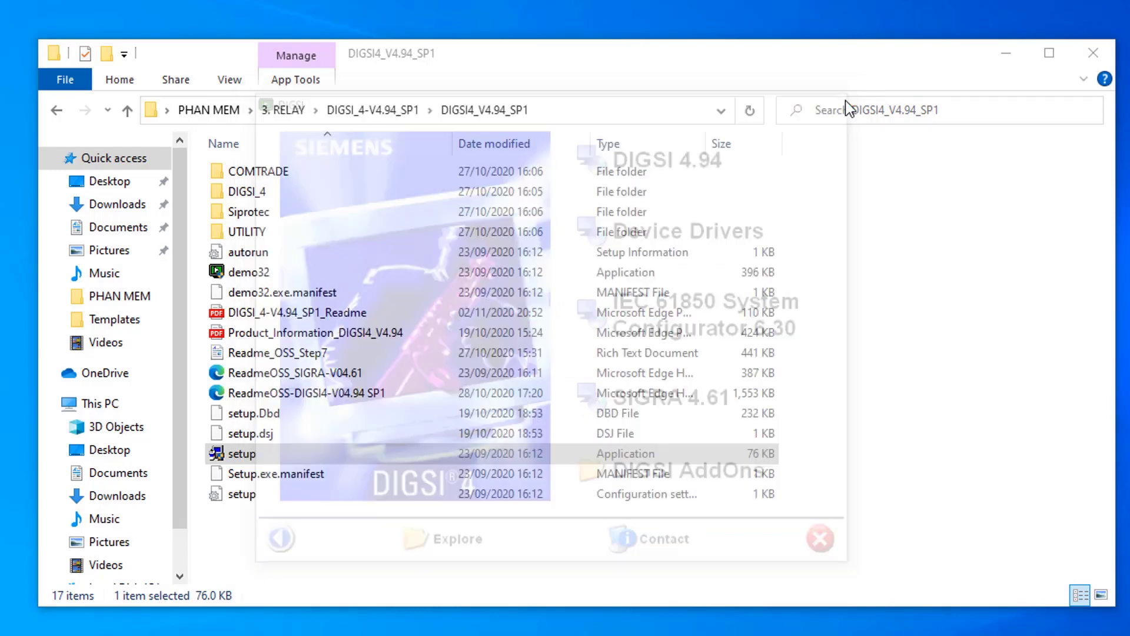
Move the DIGSI4_V4.94_SP1 folder out of its parent folder onto the desktop and close the file window
left_click(127, 111)
left_click(330, 259)
left_click(265, 177)
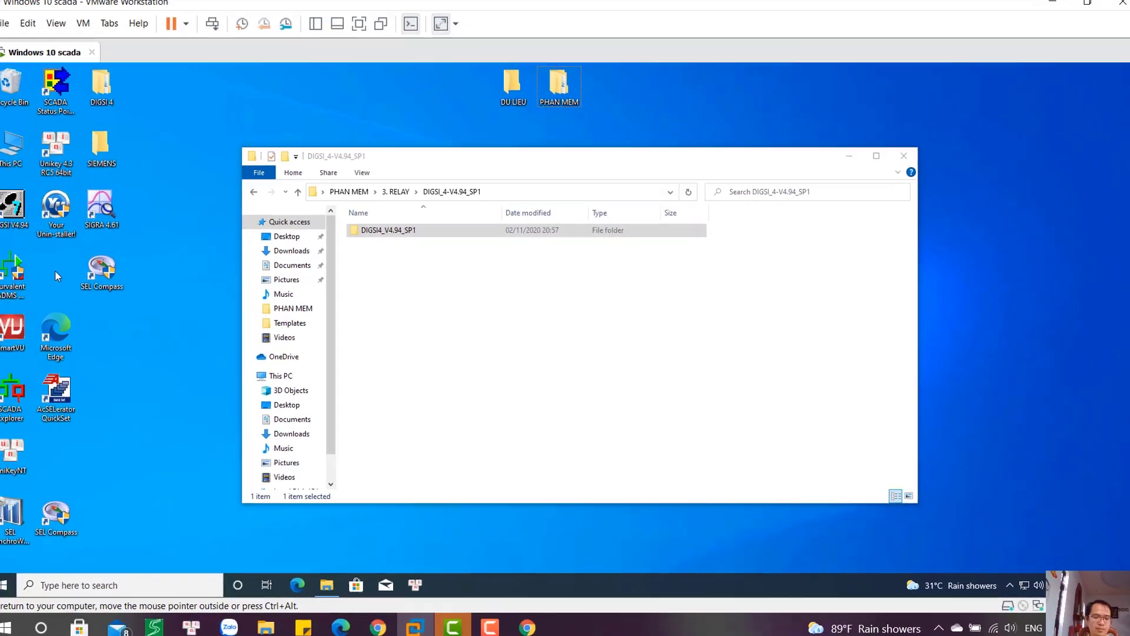
left_click_drag(57, 276, 57, 276)
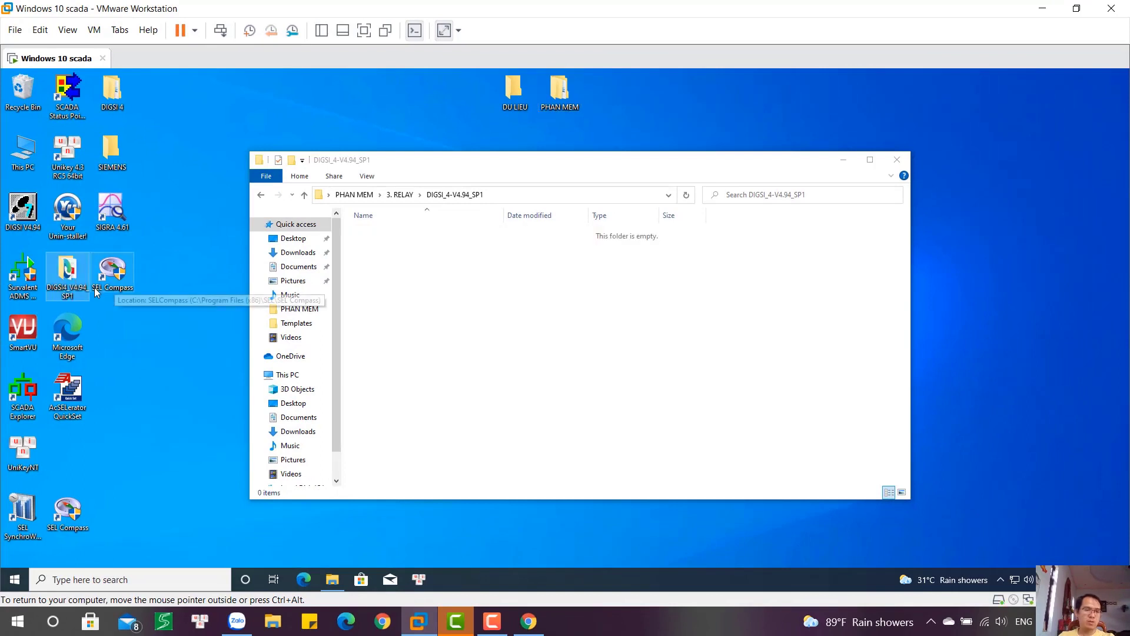
left_click(897, 161)
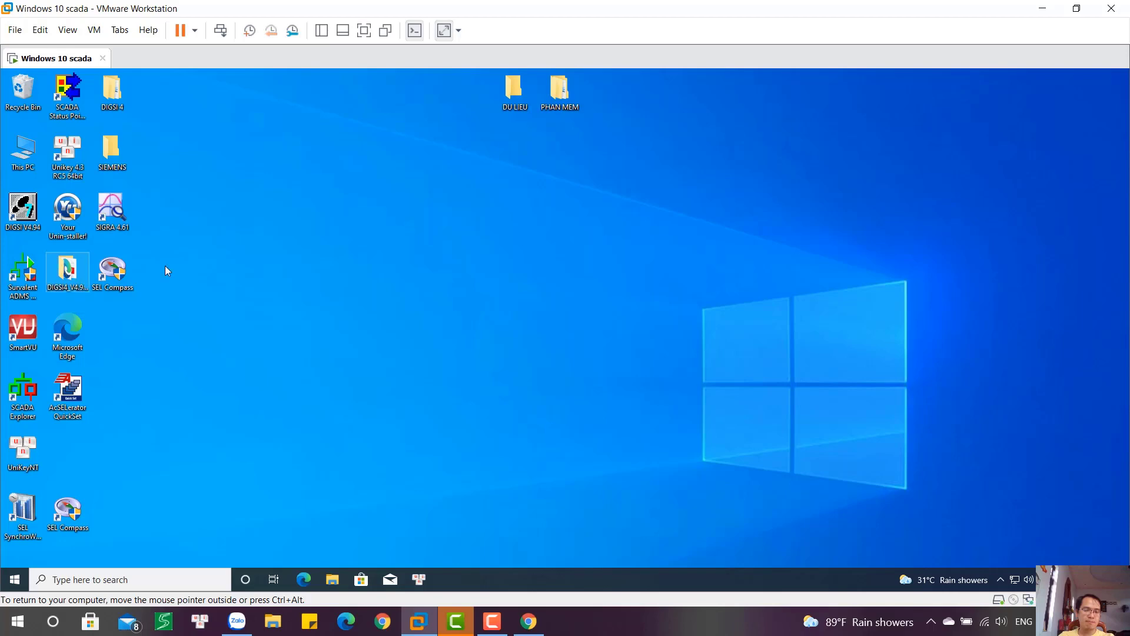
Run the setup application from the desktop's DIGSI4_V4.94_SP1 folder, choose English and start the DIGSI 4.94 installation
double_click(67, 270)
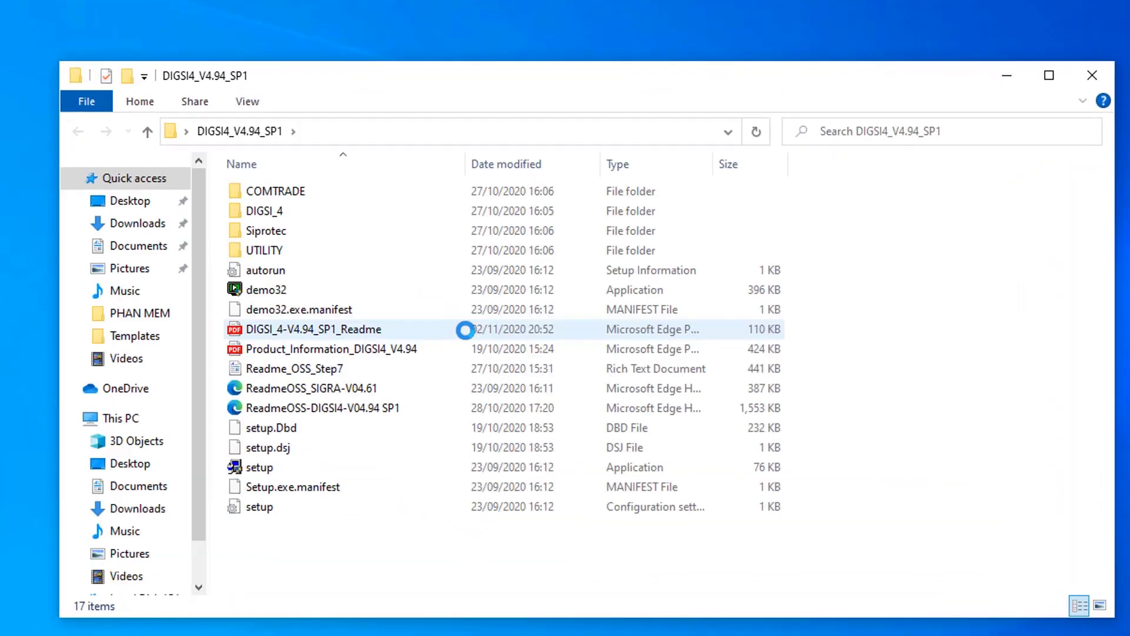
left_click(256, 471)
double_click(255, 471)
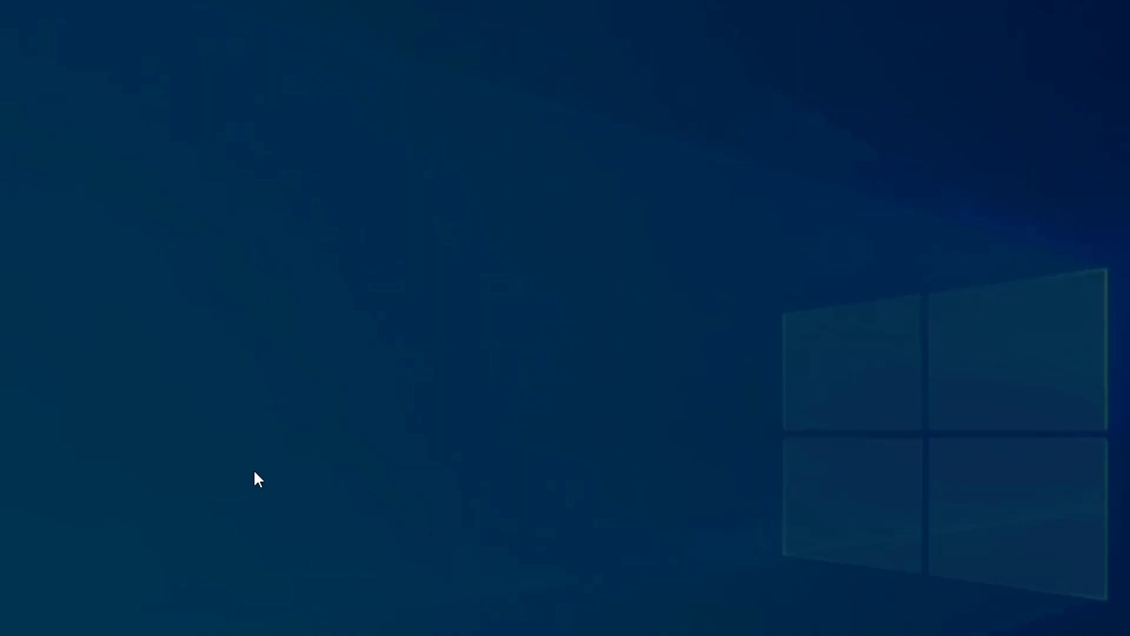
left_click(434, 475)
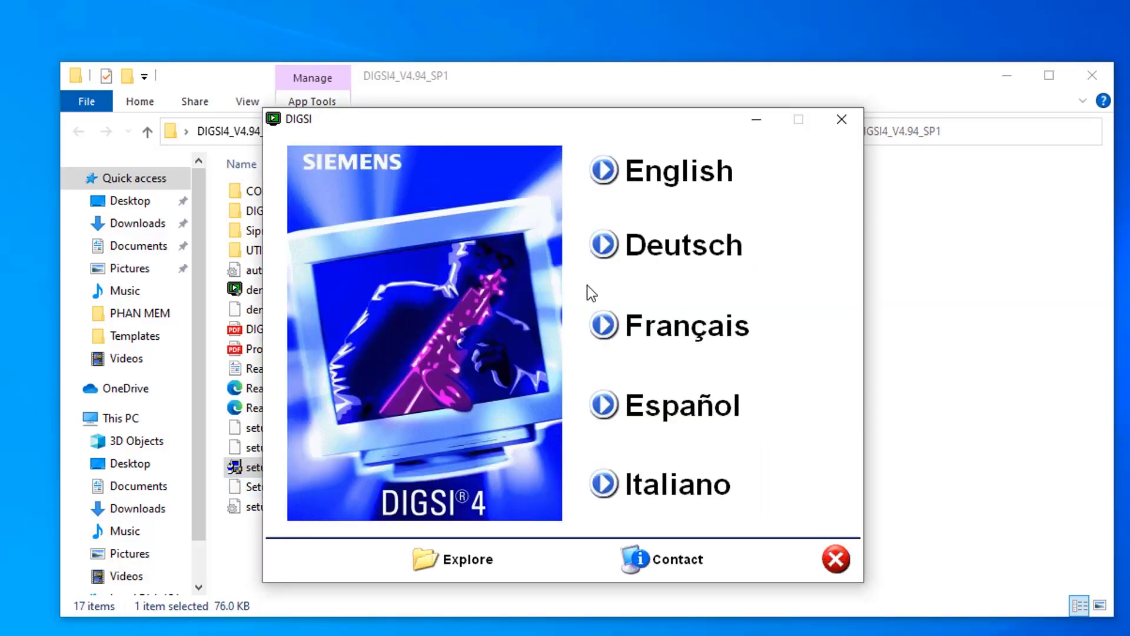
left_click(667, 175)
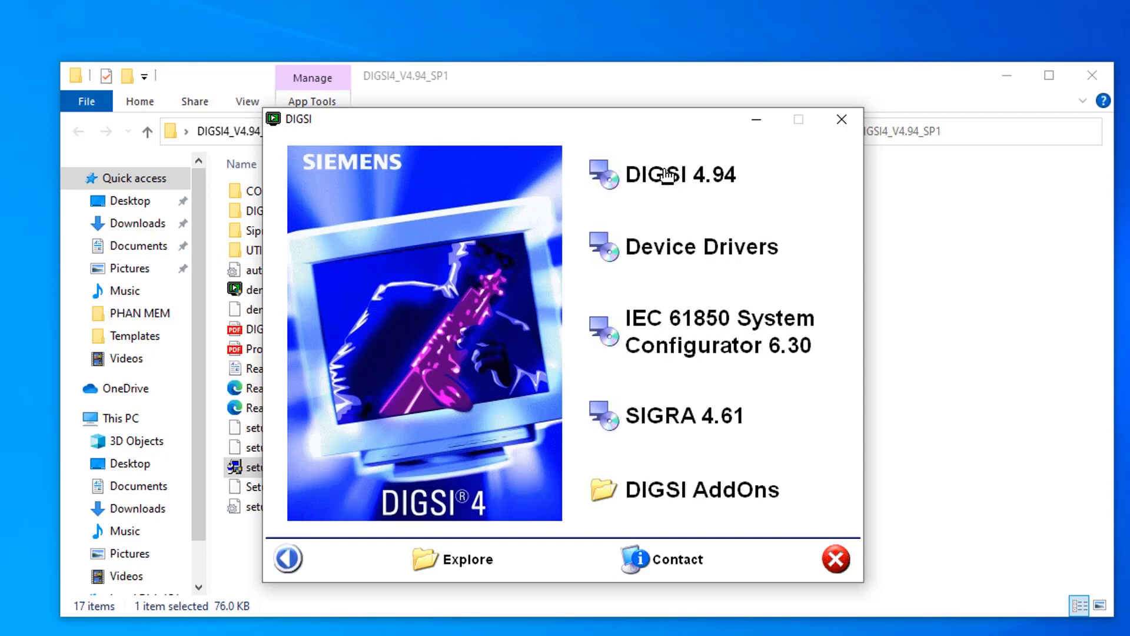
left_click(667, 175)
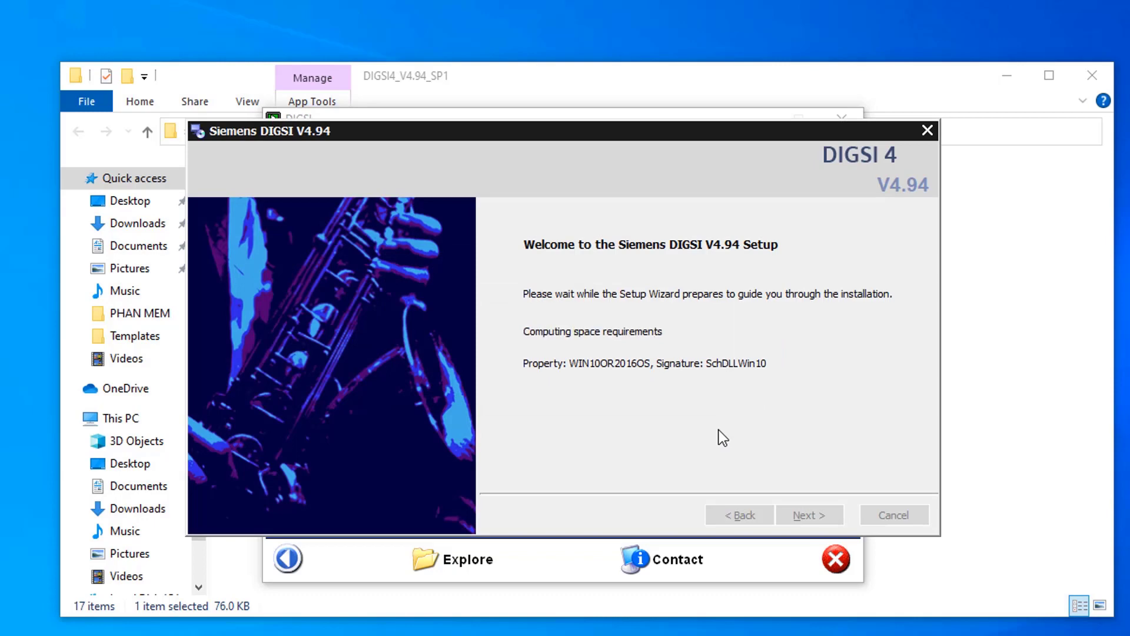
Fill in the customer information with organization vn and the product serial number, and continue to the setup type
left_click(798, 516)
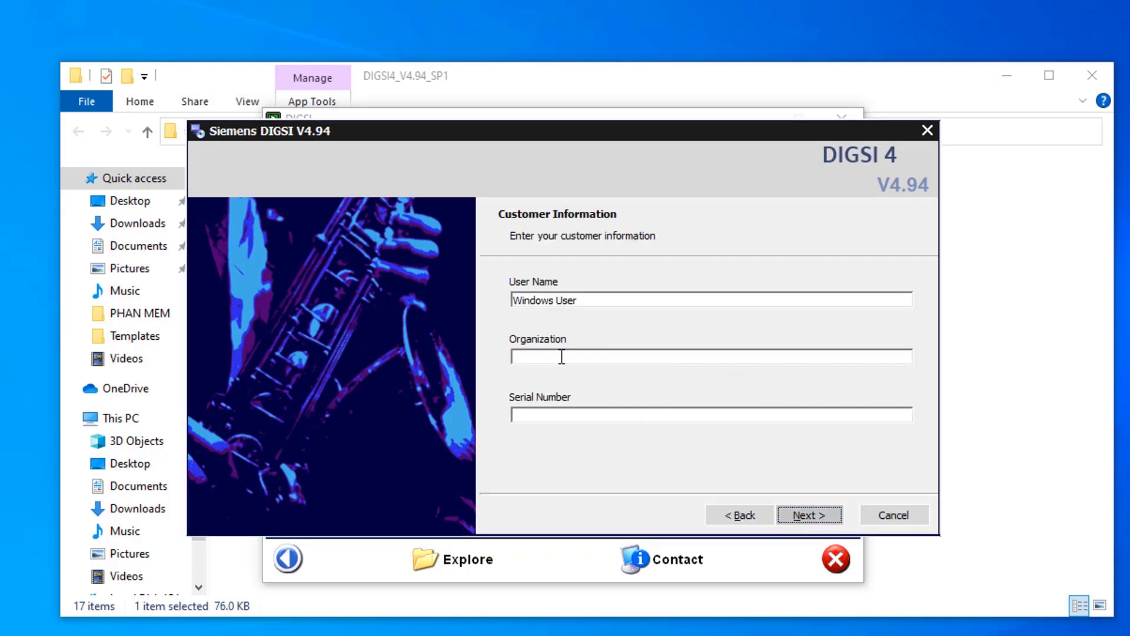
left_click(561, 356)
type("vn")
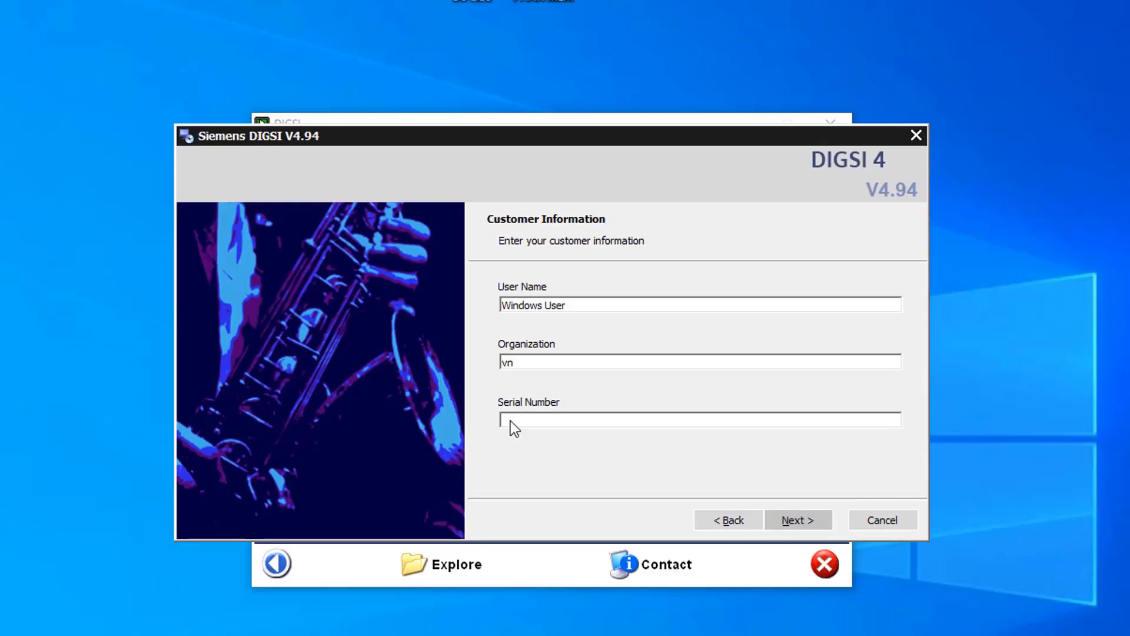
key("ctrl+v")
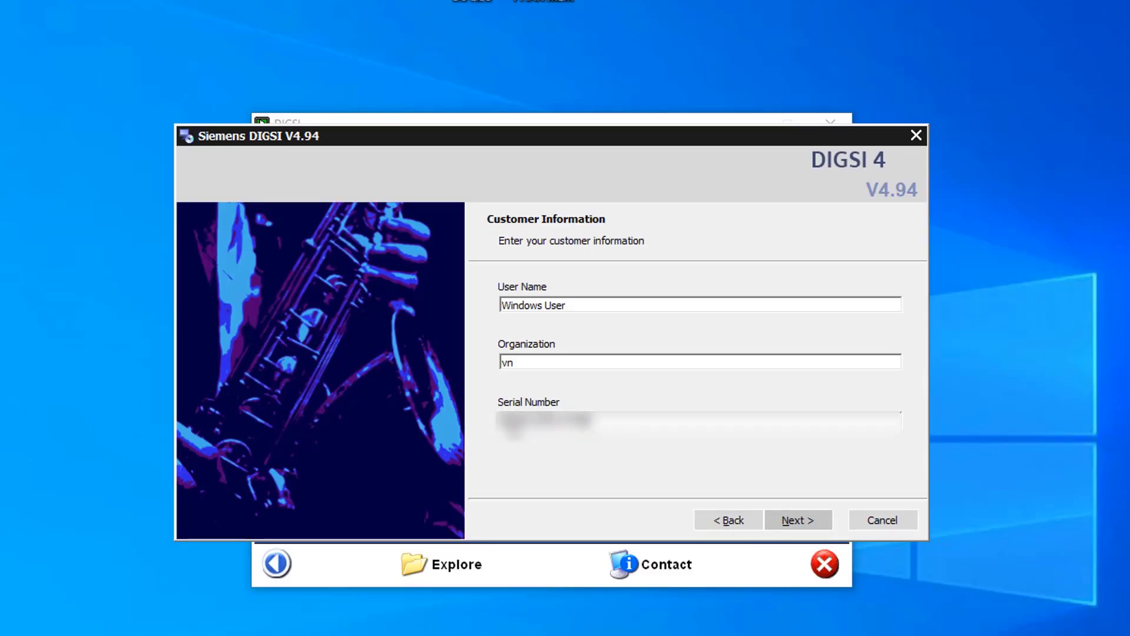
left_click(802, 525)
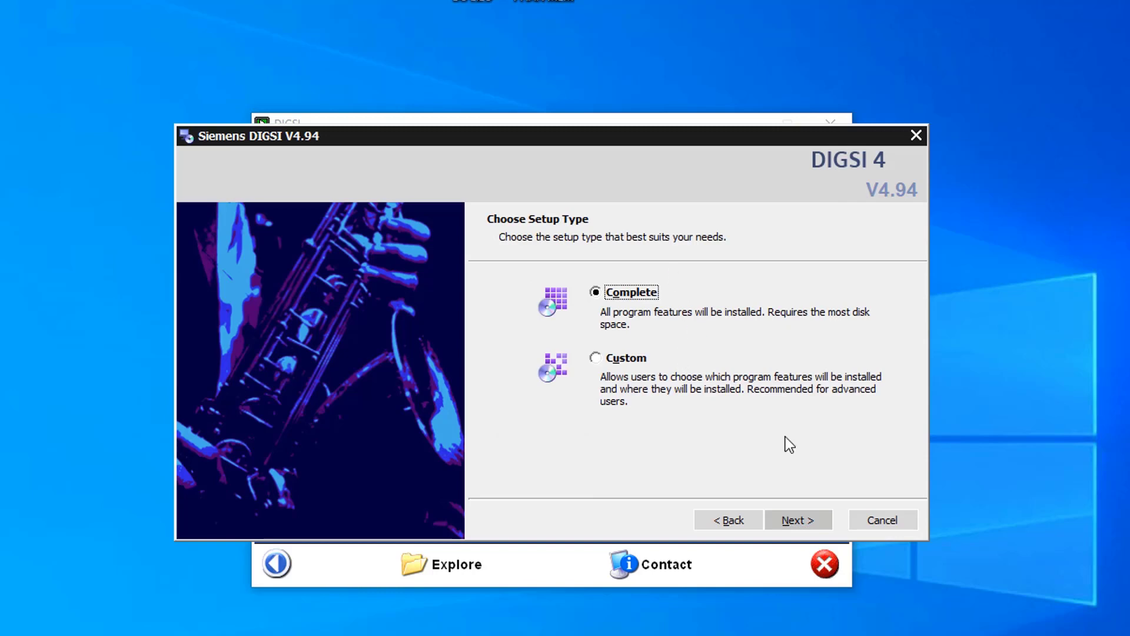
Install DIGSI V4.94 as a Complete setup in C:\Siemens\DIGSI4\ with English (UK, ISO) as the default device language
left_click(788, 522)
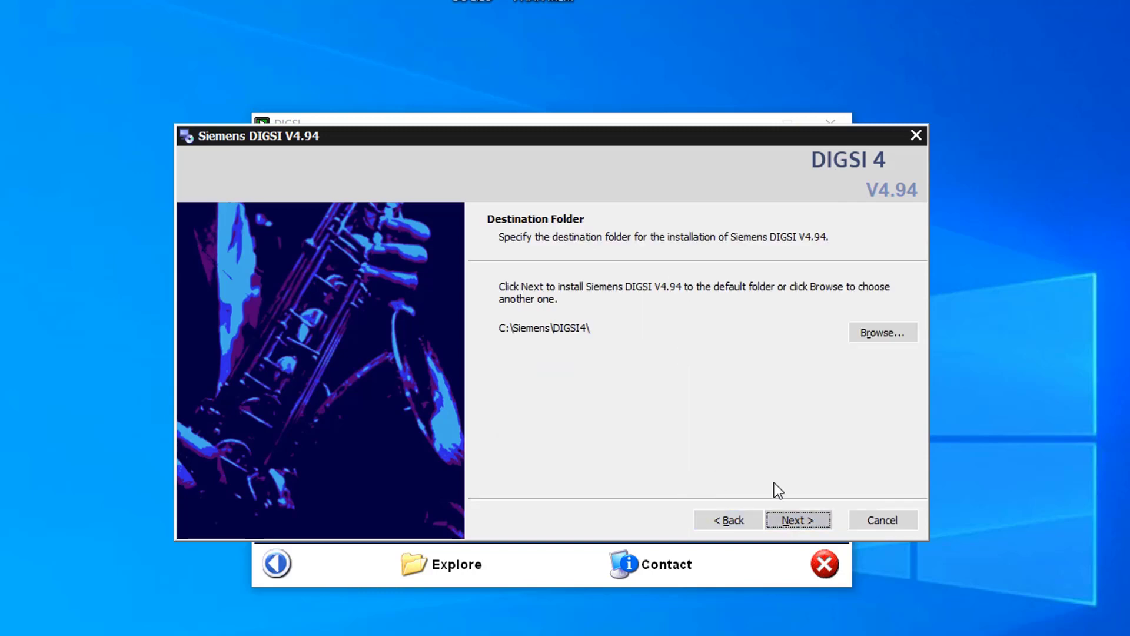
left_click(798, 520)
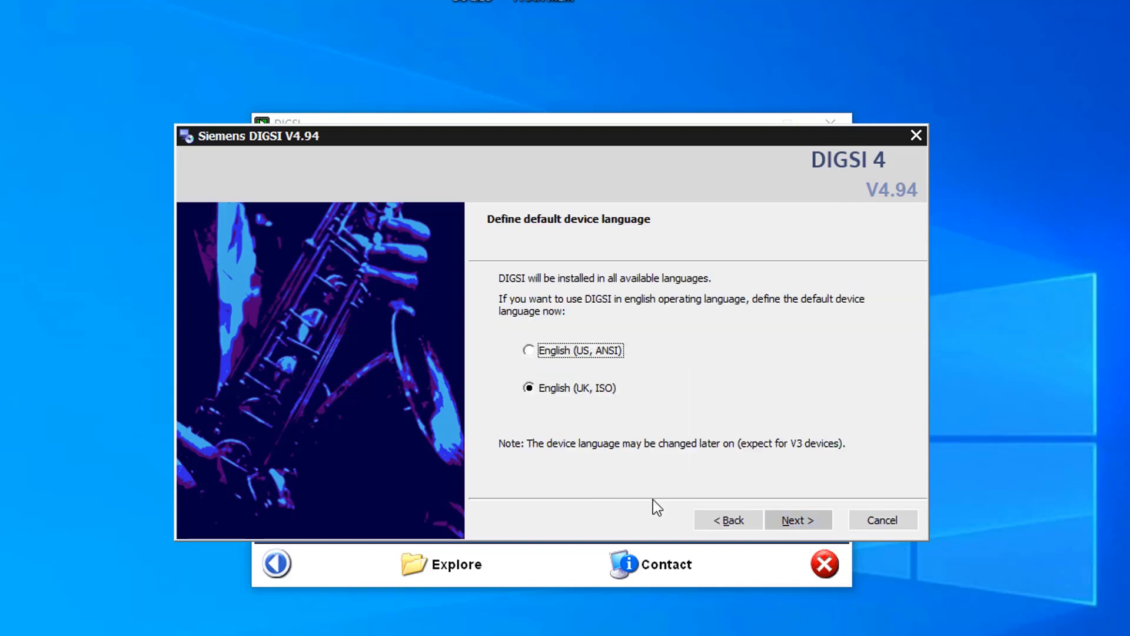
left_click(800, 520)
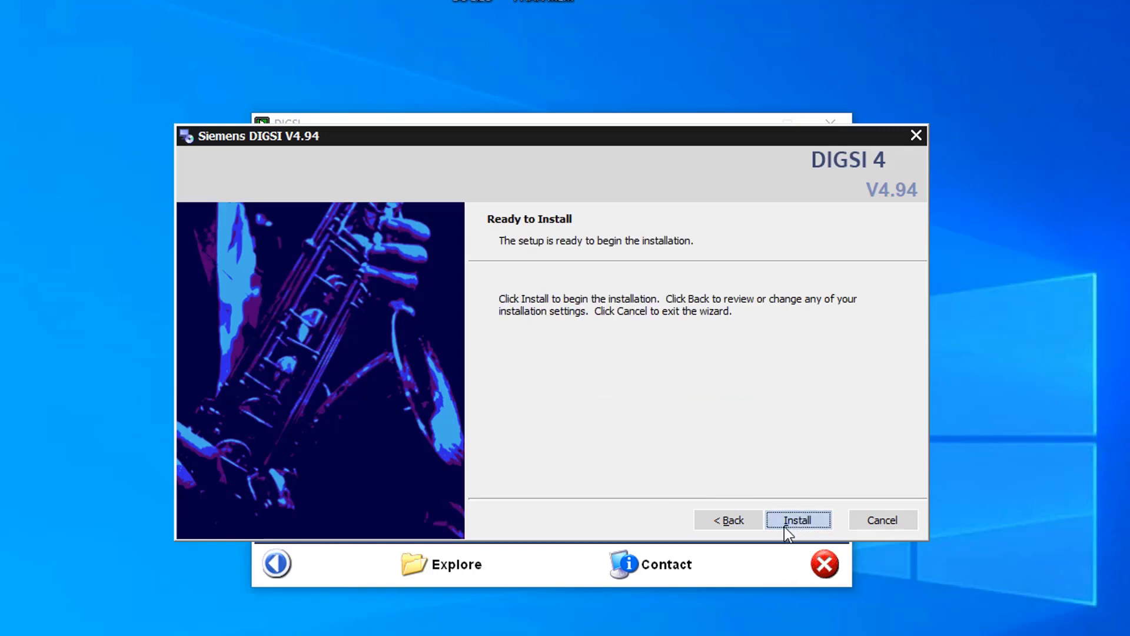
left_click(801, 520)
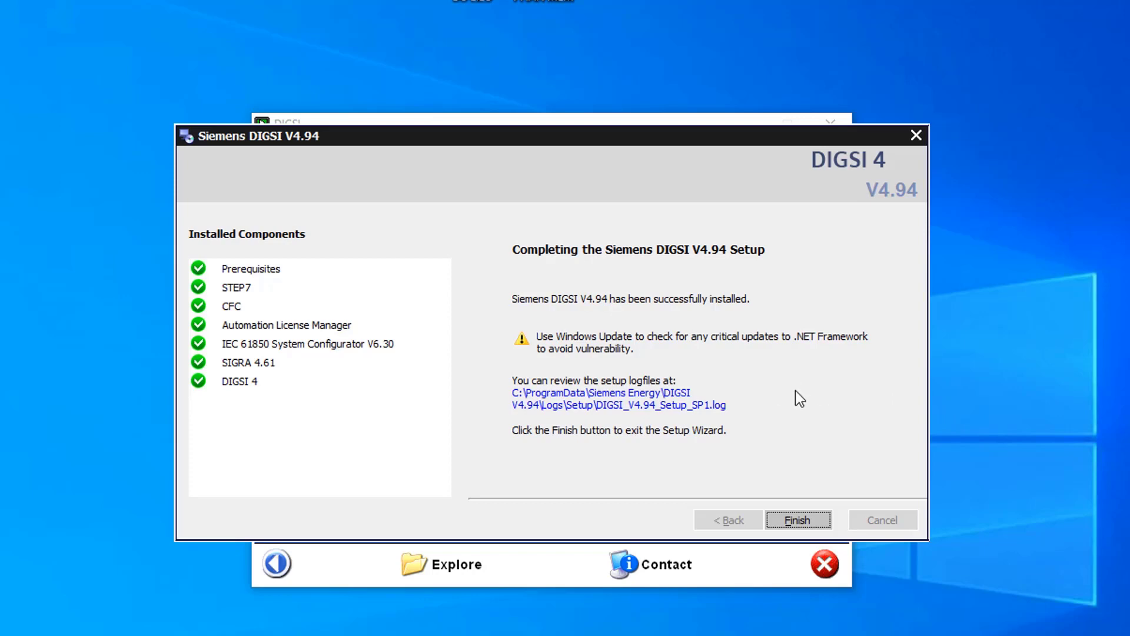
Finish the DIGSI V4.94 setup with the system restart postponed, and close the installer start window
left_click(794, 520)
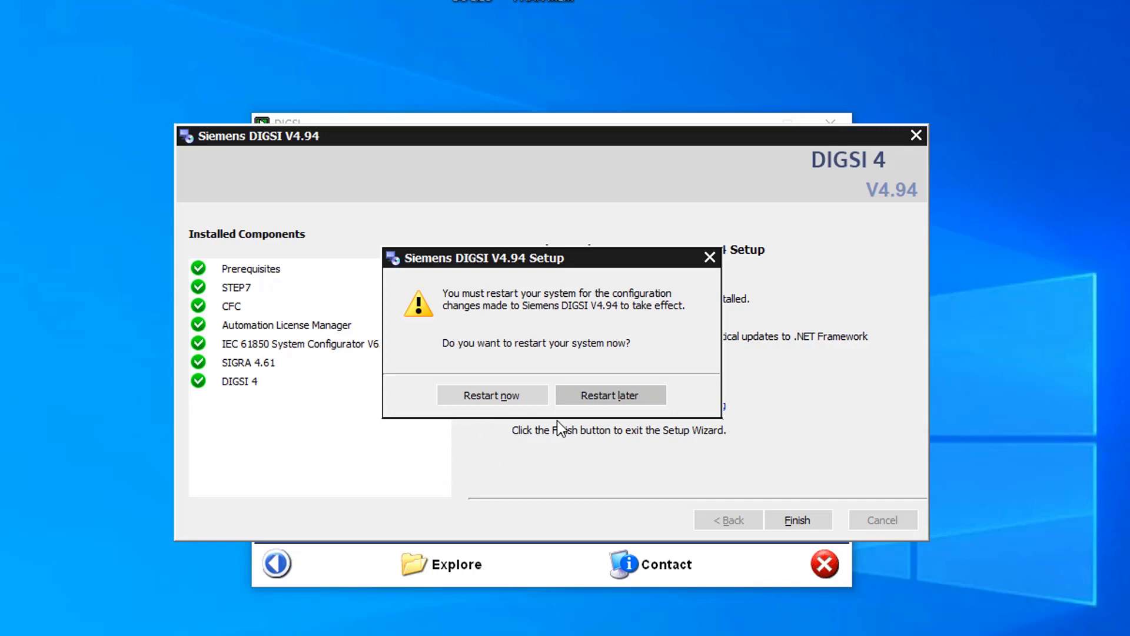
left_click(606, 394)
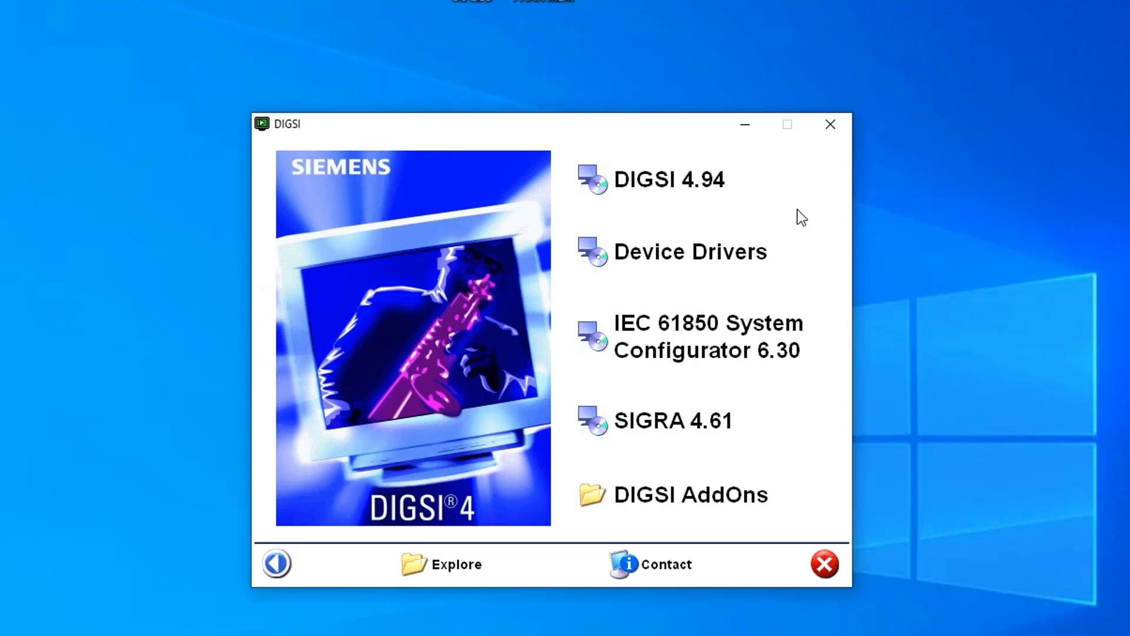
left_click(828, 129)
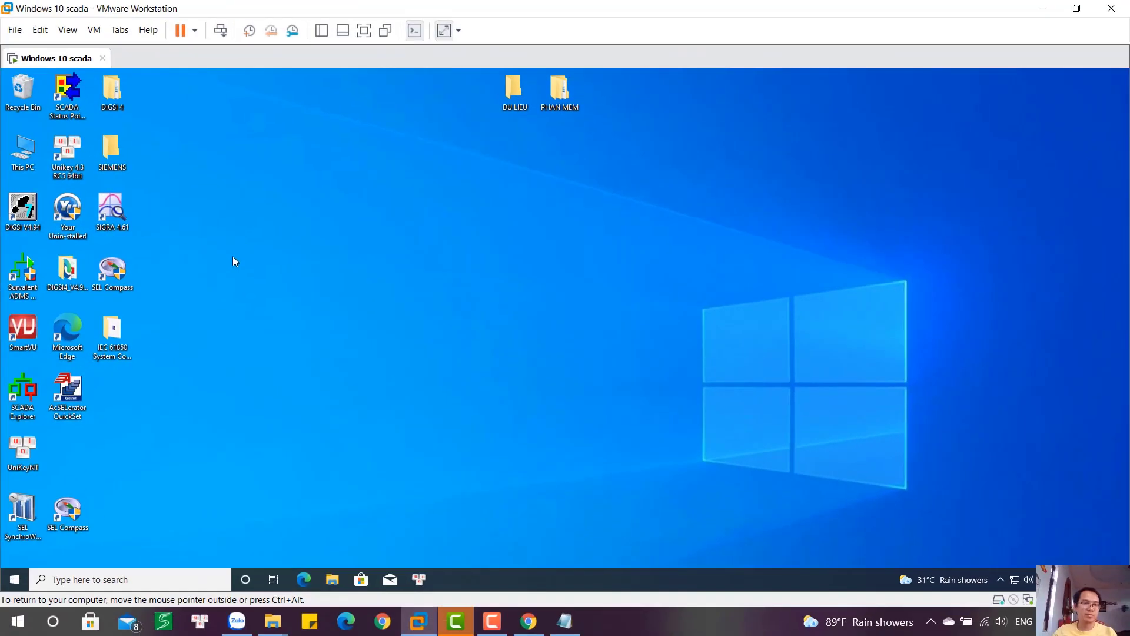
Start DIGSI V4.94, dismiss the Report window and open the cu folder of the 110kV Ea HLeo T1 project
double_click(27, 221)
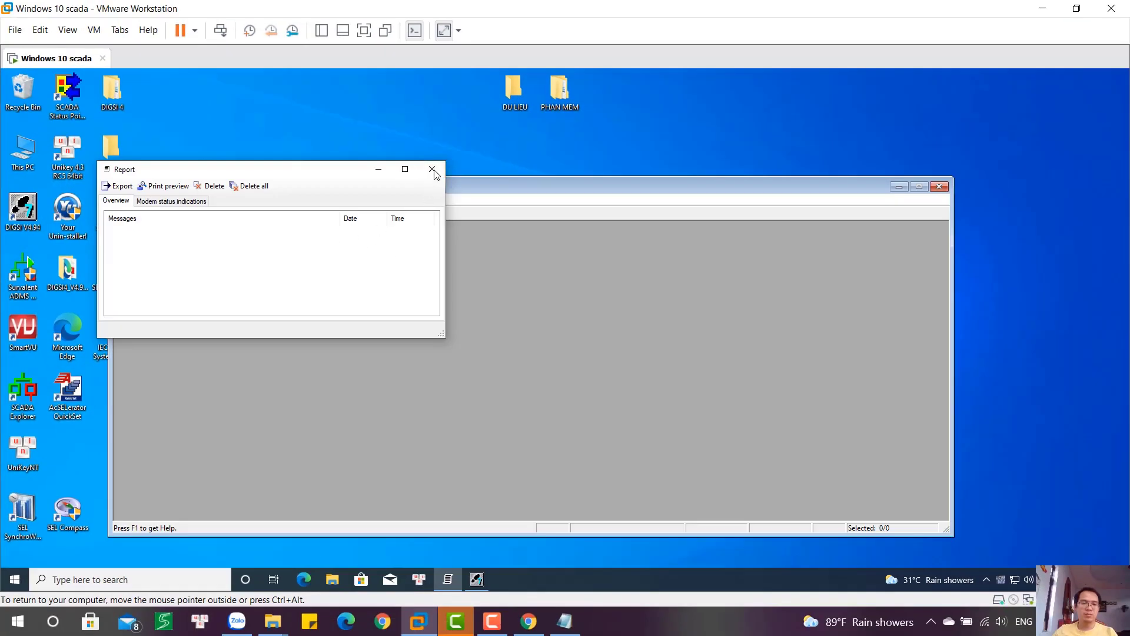
left_click(432, 170)
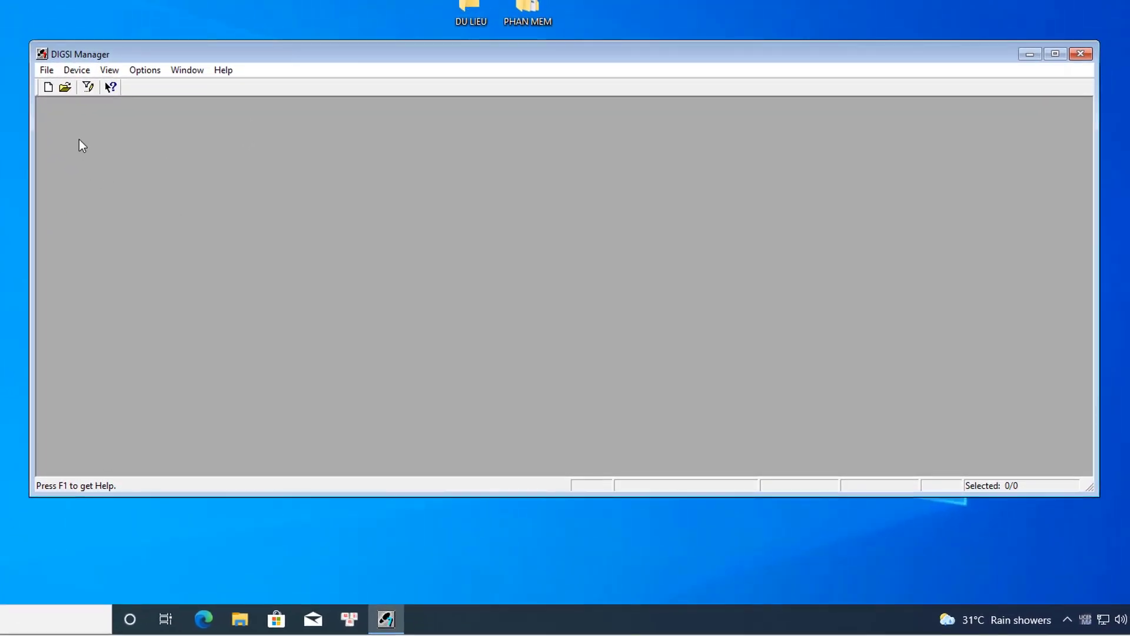
left_click(65, 87)
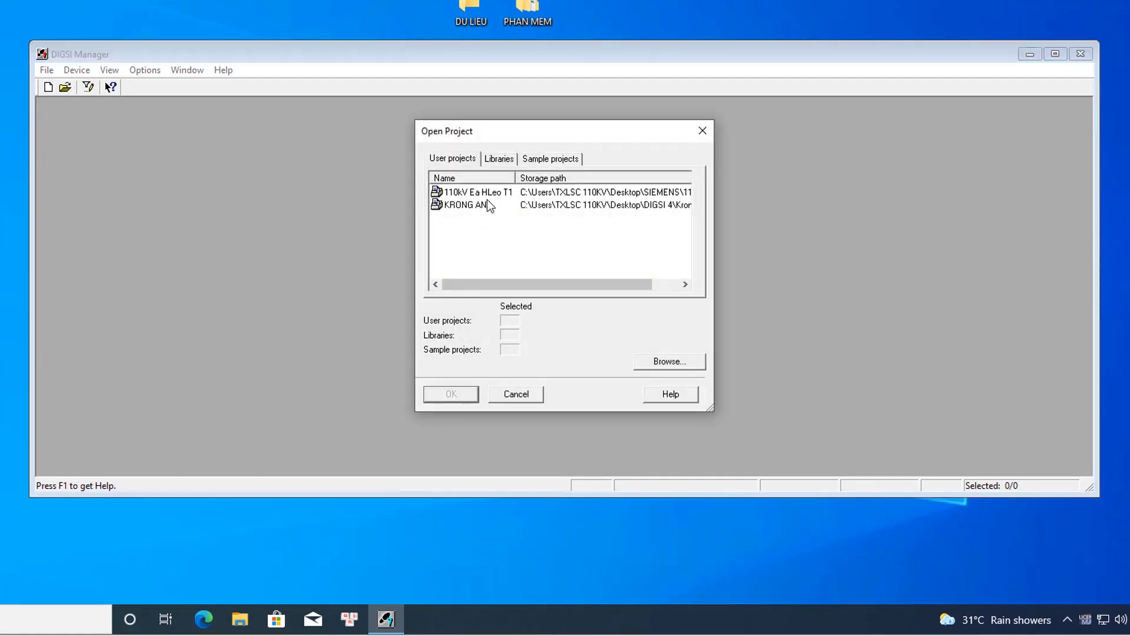
double_click(500, 192)
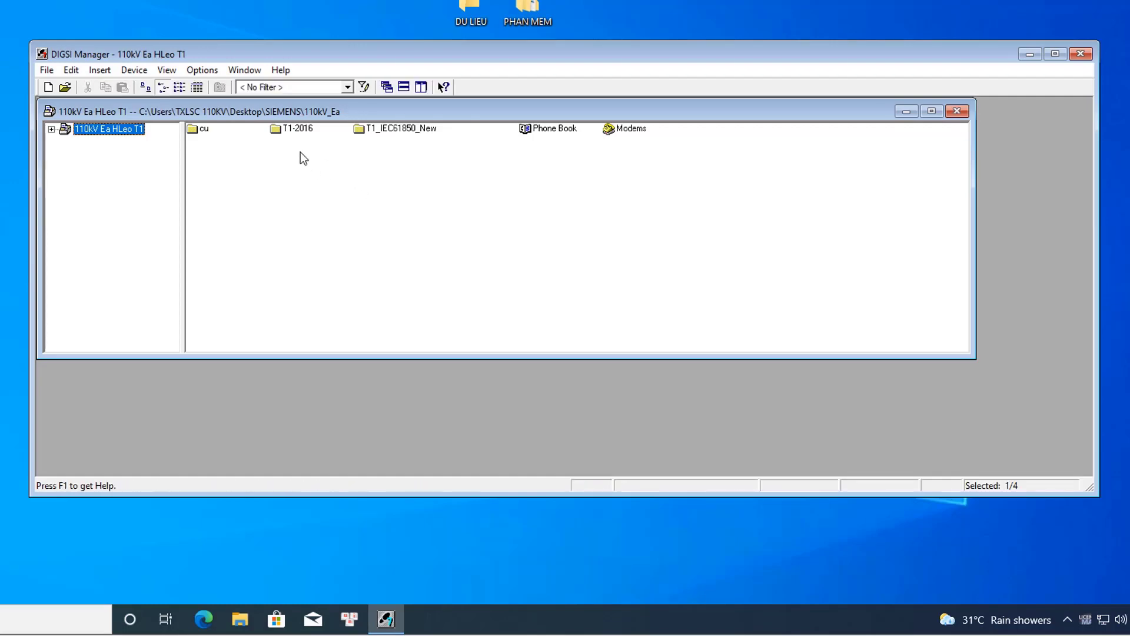
double_click(199, 129)
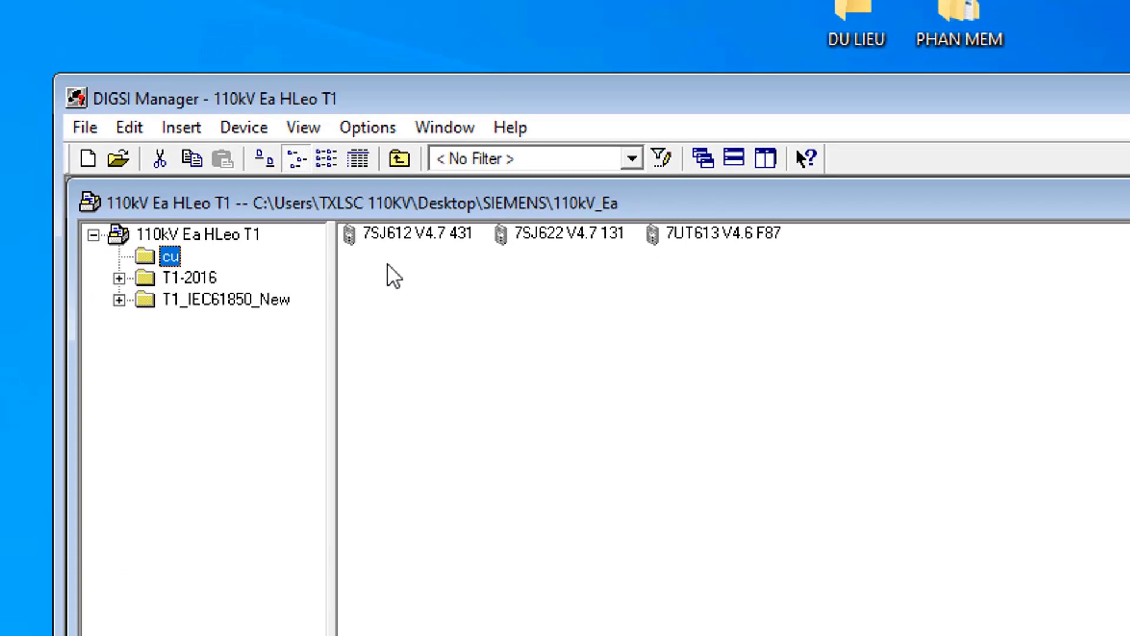
Try to open the 7SJ612 V4.7 431 device, and close the project and DIGSI Manager
double_click(394, 240)
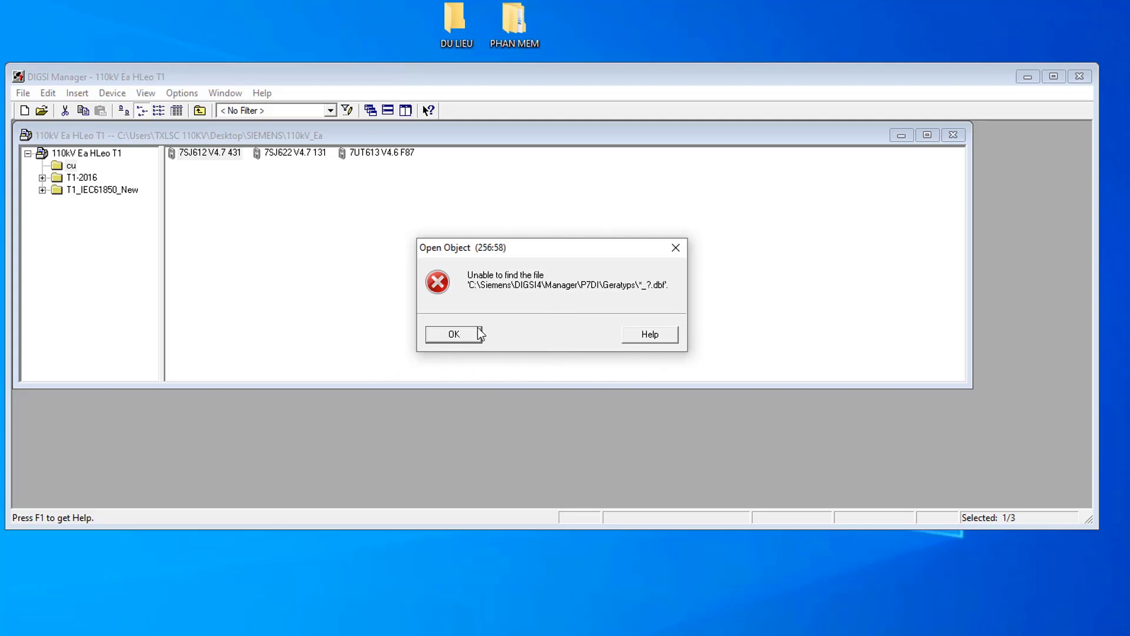
left_click(457, 333)
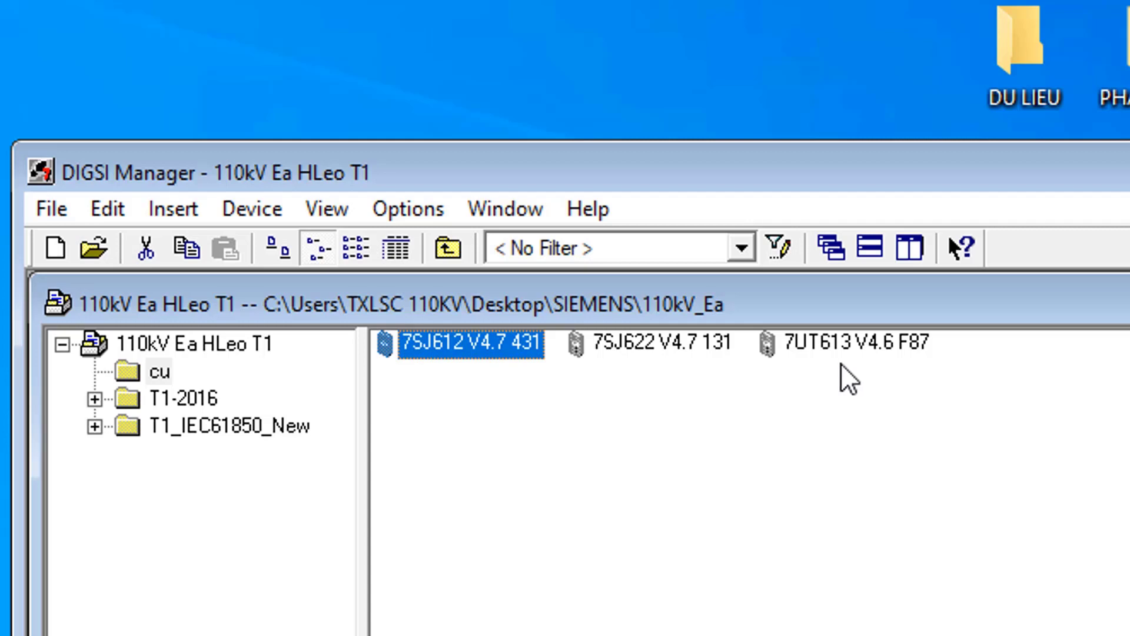
left_click(912, 415)
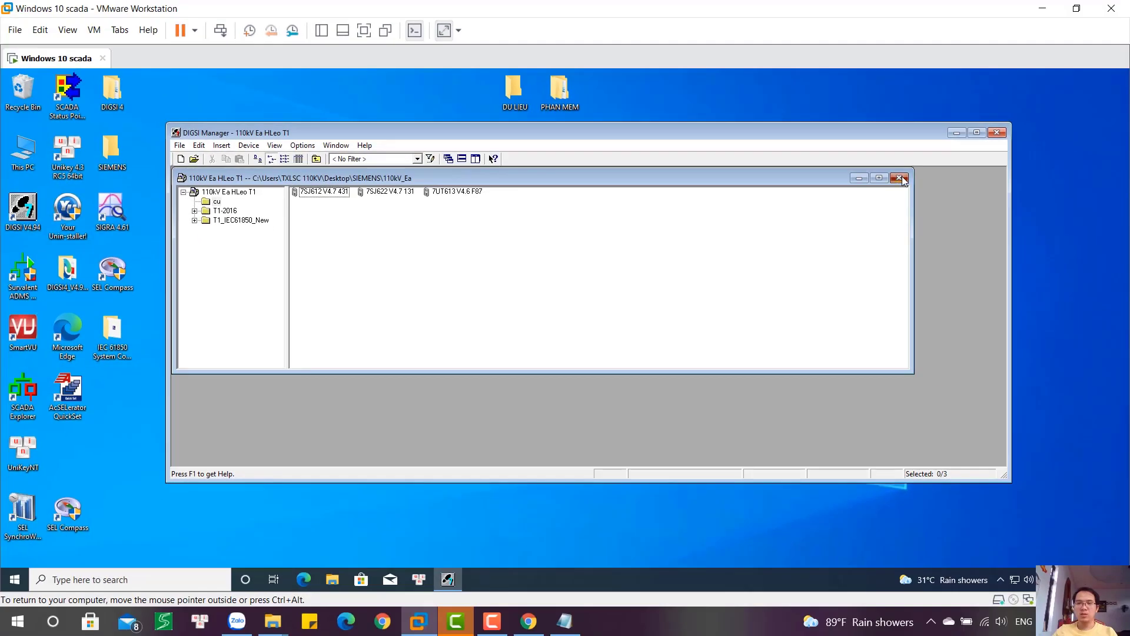
left_click(899, 178)
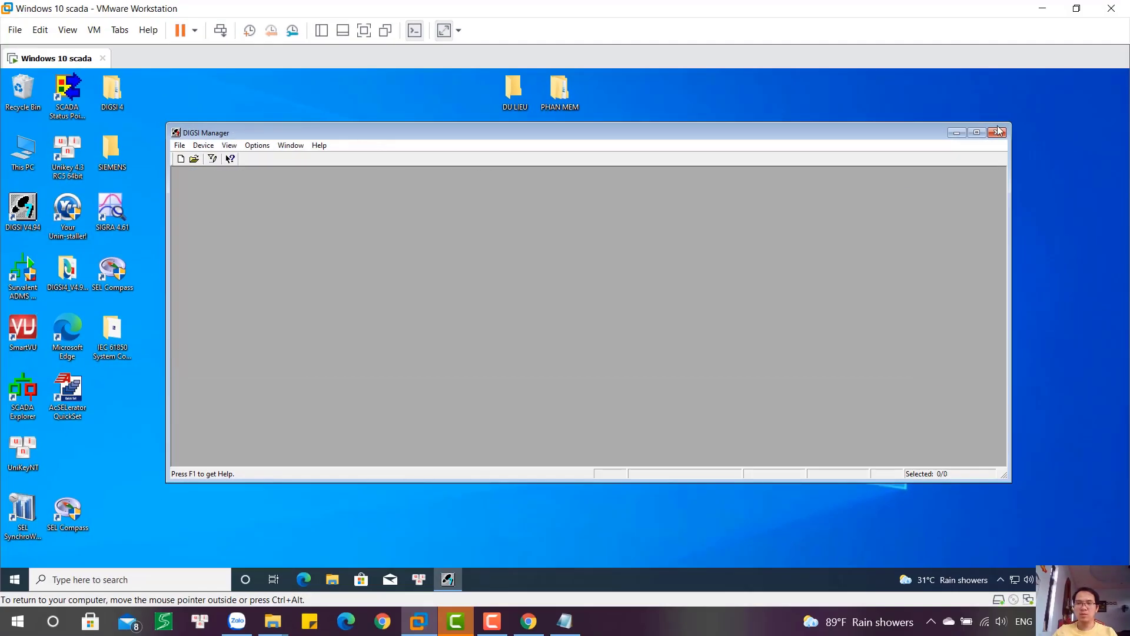
left_click(996, 132)
left_click(320, 289)
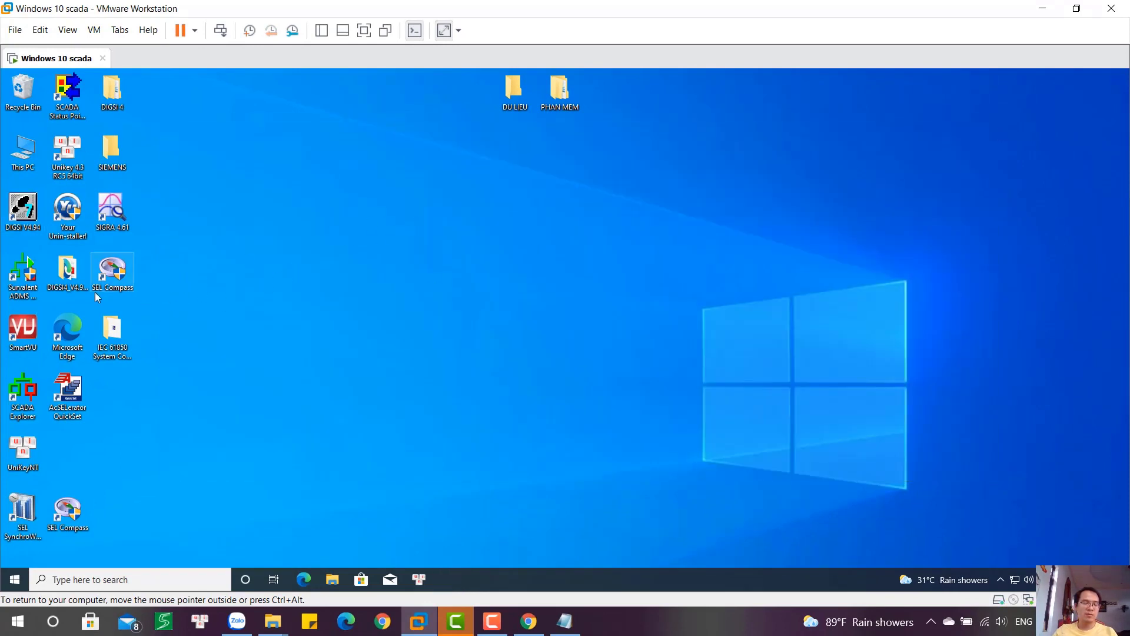
Run the setup application from the desktop's DIGSI4_V4.94_SP1 folder in English and start the Device Drivers installation, continuing to the device types
double_click(65, 269)
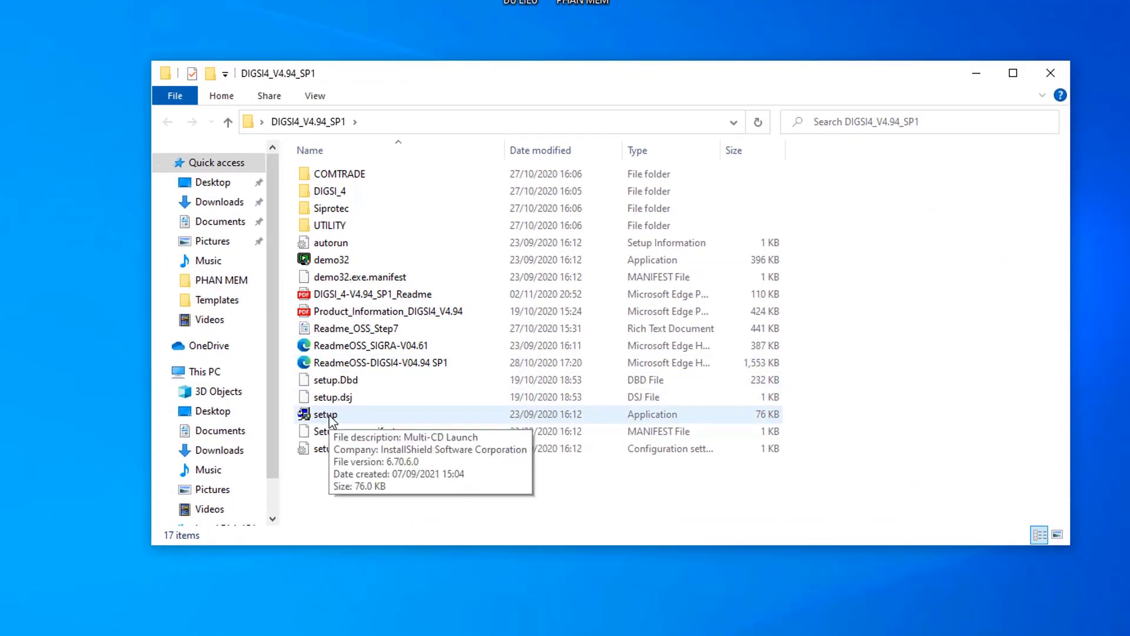
left_click(327, 415)
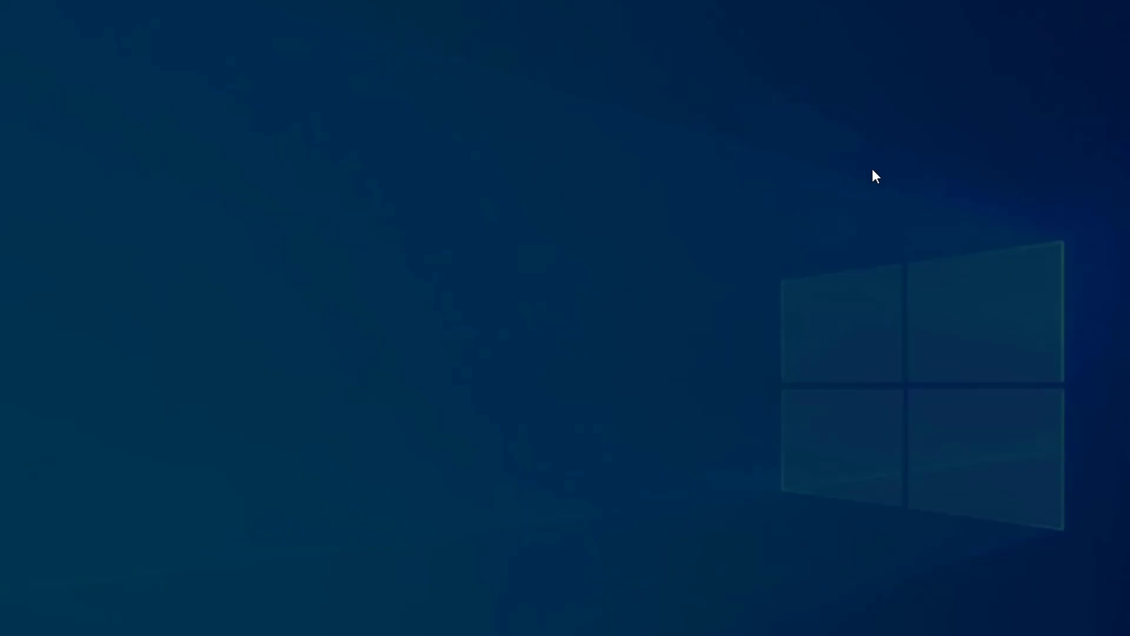
left_click(533, 410)
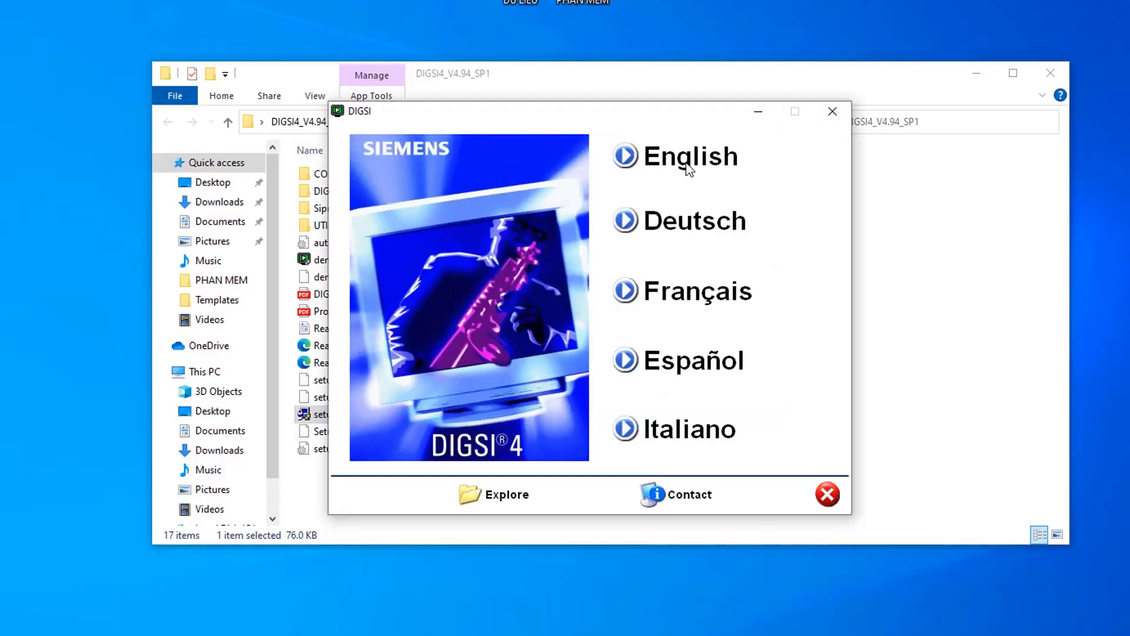
left_click(689, 171)
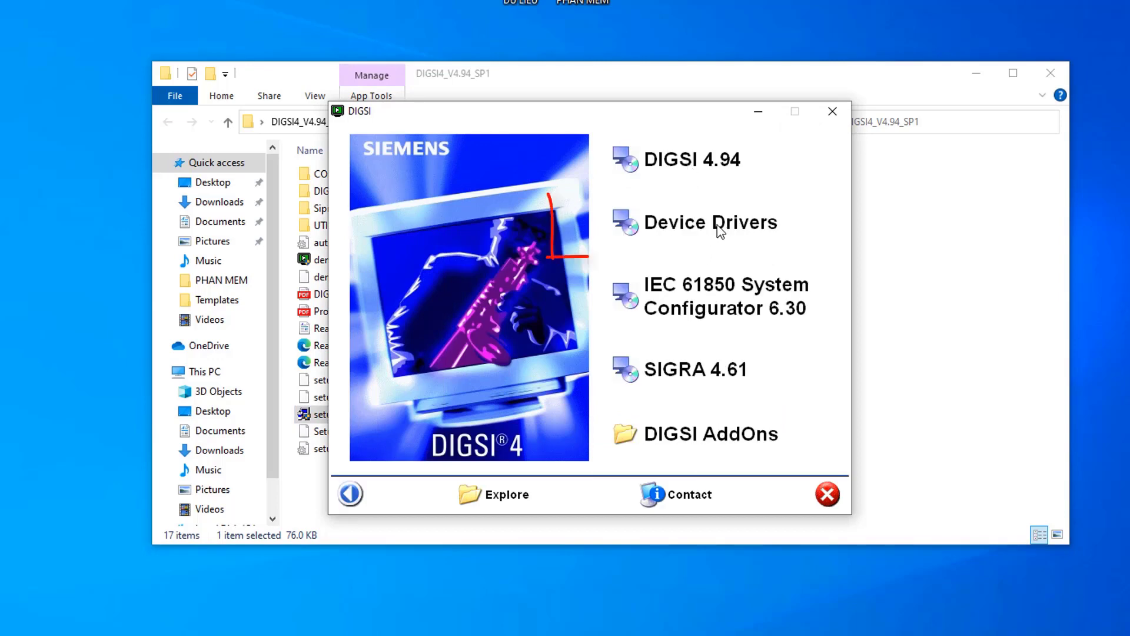
left_click(719, 230)
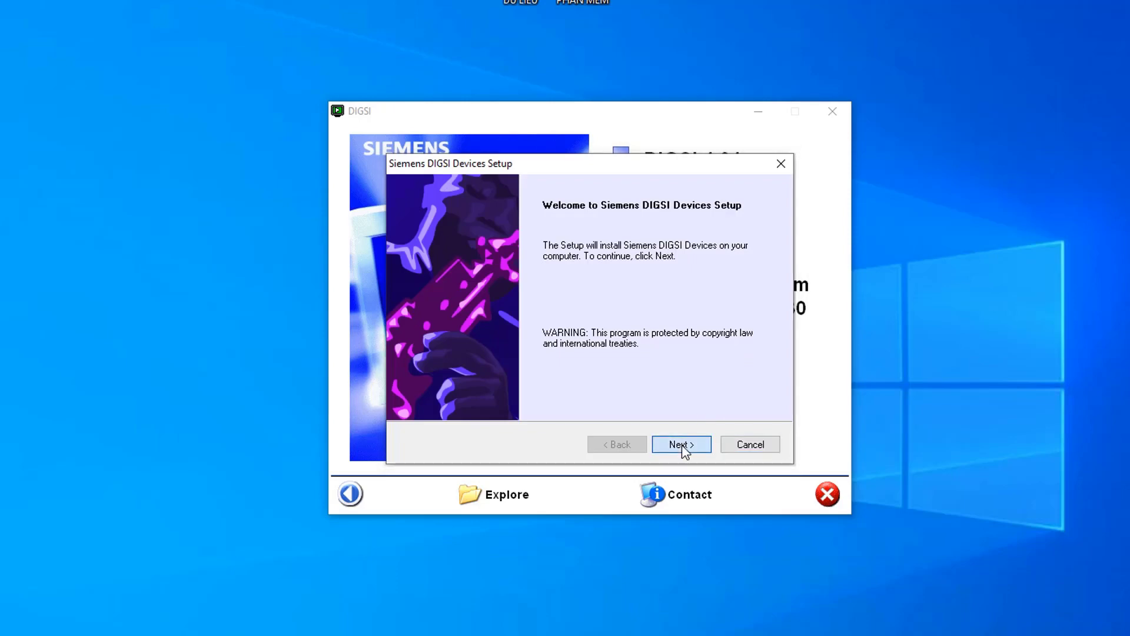
left_click(681, 444)
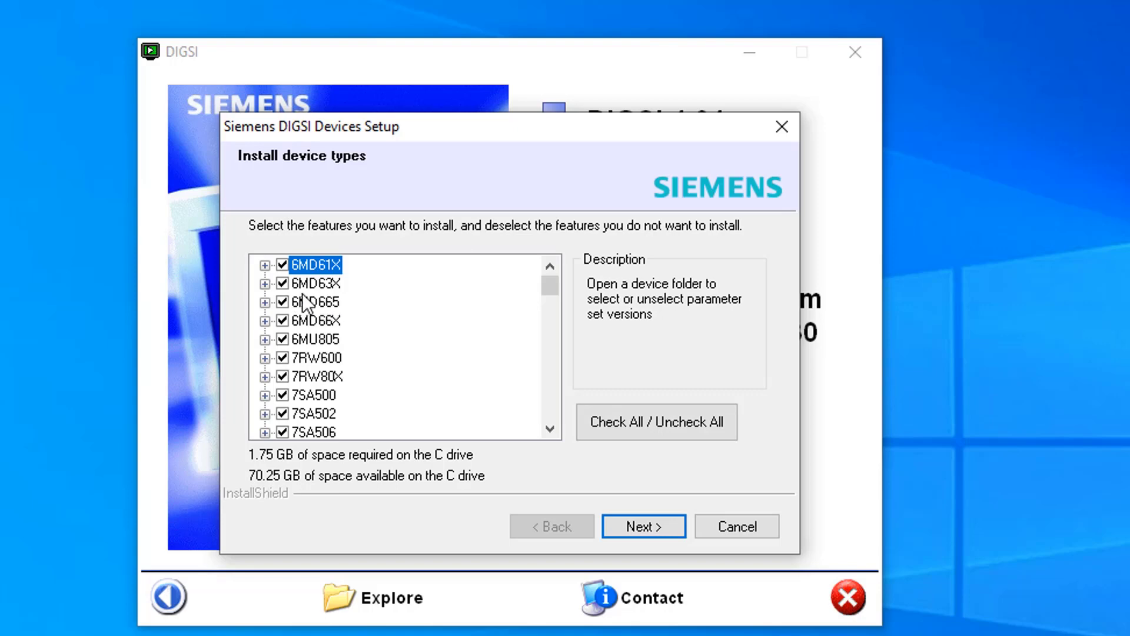
Deselect all device types in the driver setup and select only 7SJ61X and 7SJ62X for installation
left_click(656, 423)
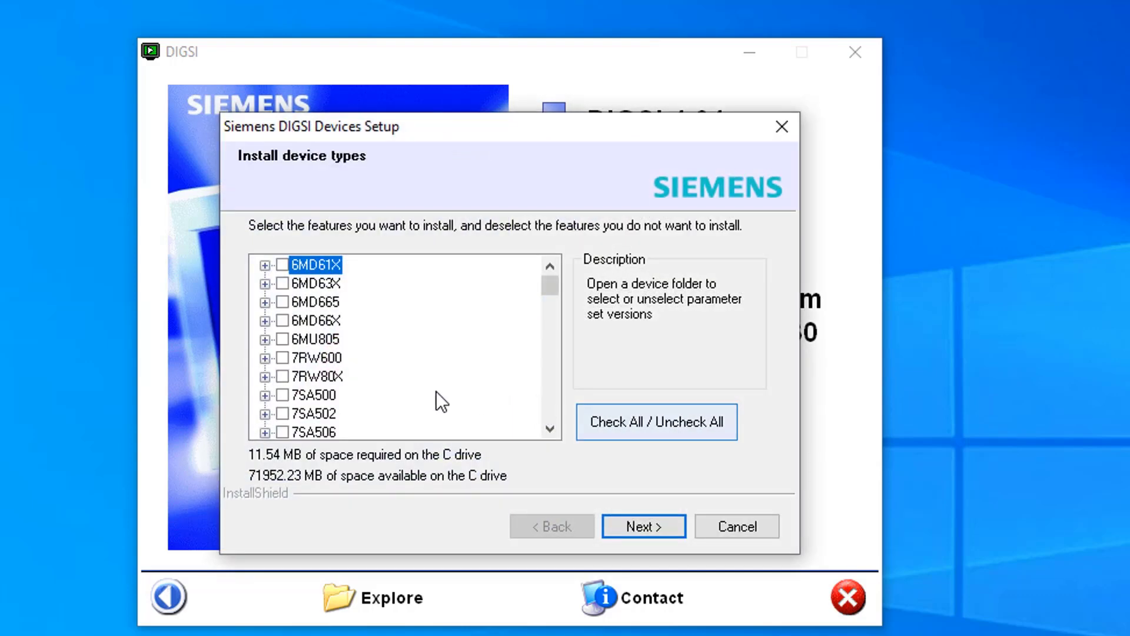
scroll(380, 372, "down", 2)
scroll(376, 366, "down", 9)
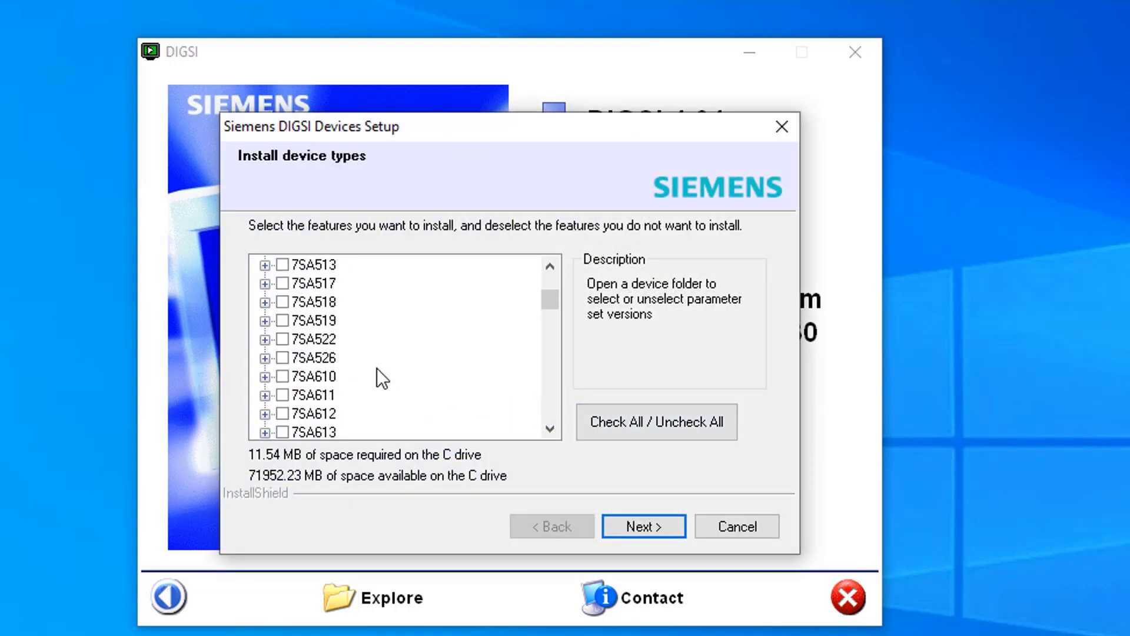
scroll(382, 369, "down", 6)
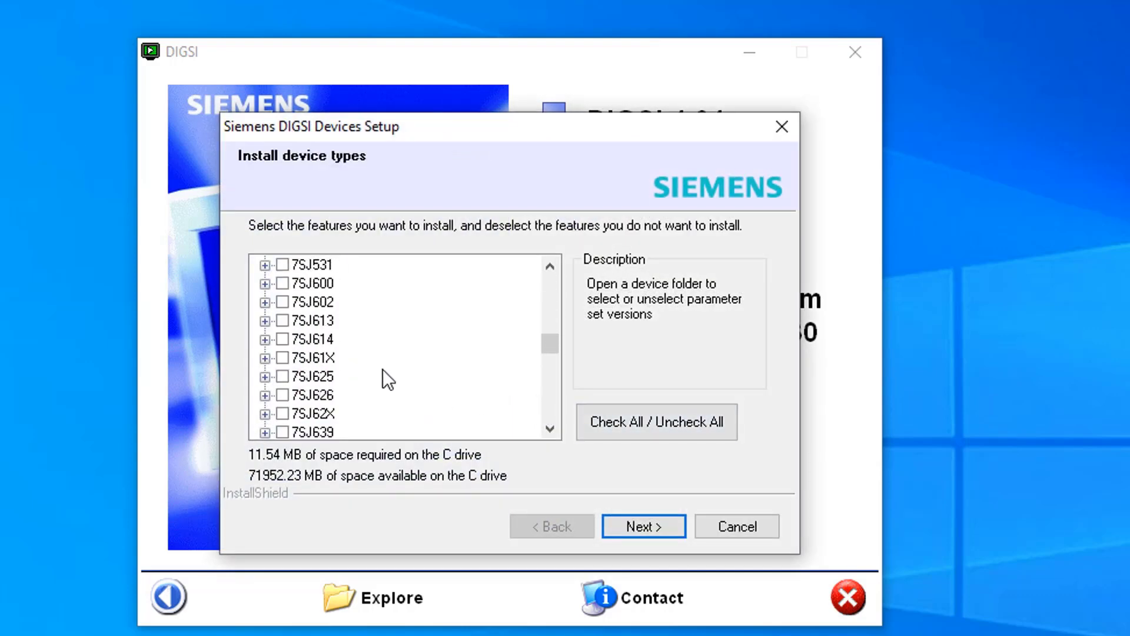
scroll(383, 371, "up", 1)
left_click(283, 358)
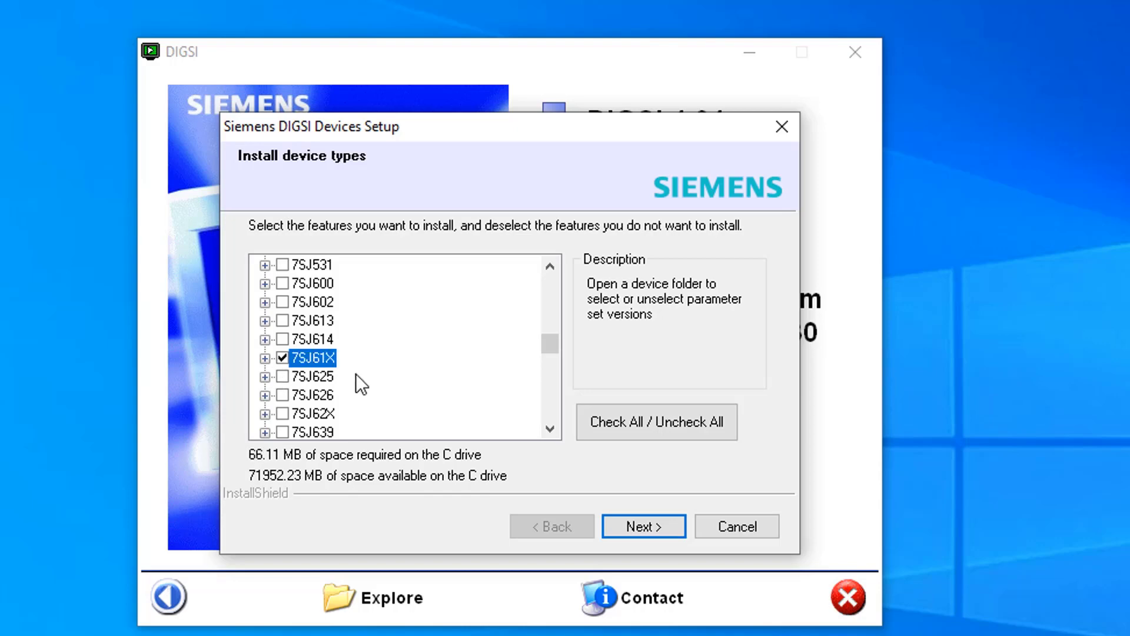
left_click(283, 413)
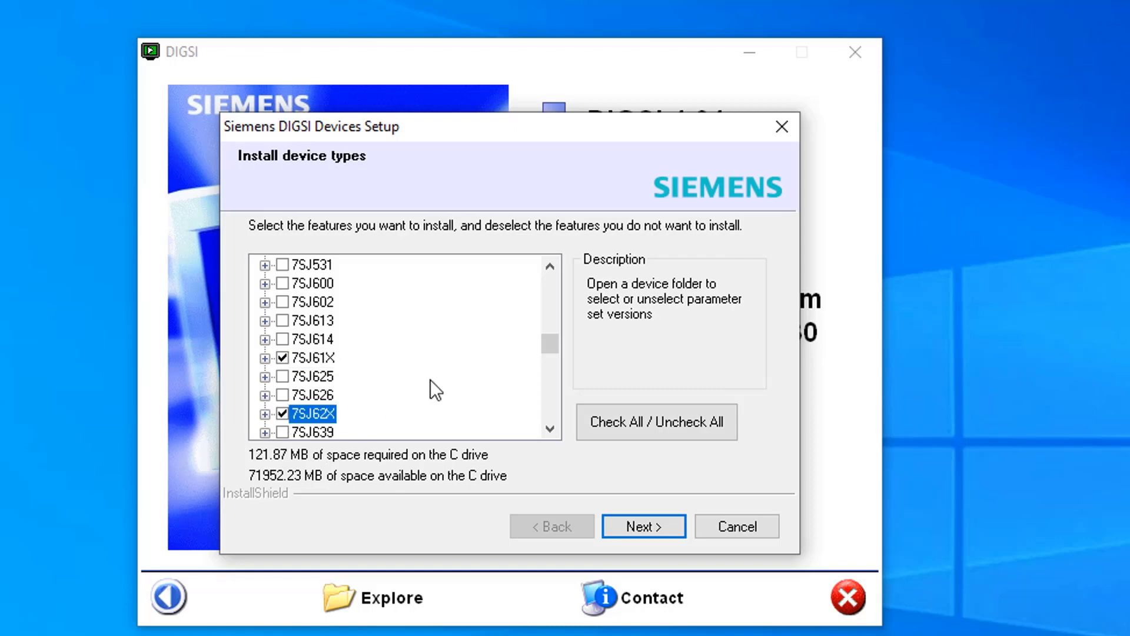
Add the 7UT613 device type to the drivers selected for installation
scroll(428, 378, "down", 5)
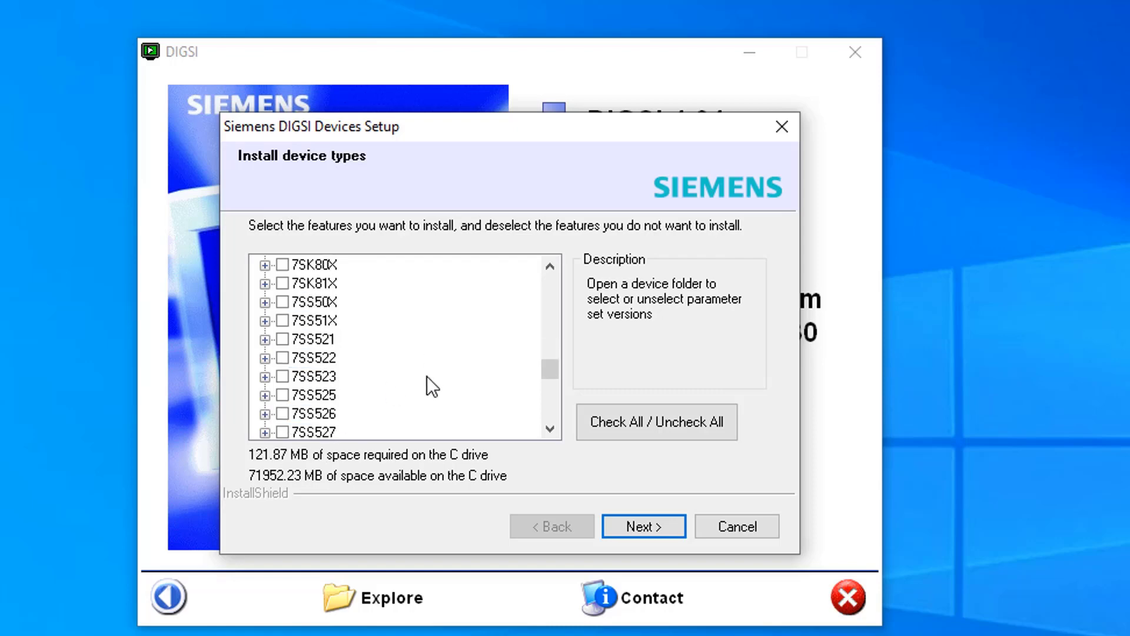
scroll(426, 376, "down", 3)
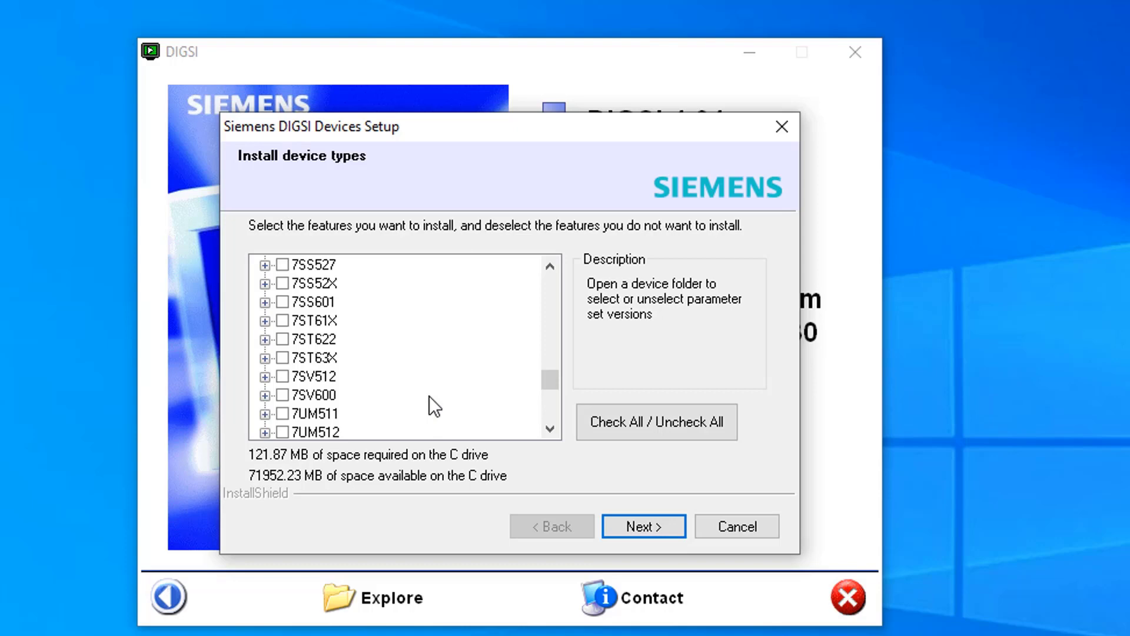
scroll(429, 396, "down", 2)
scroll(429, 395, "down", 2)
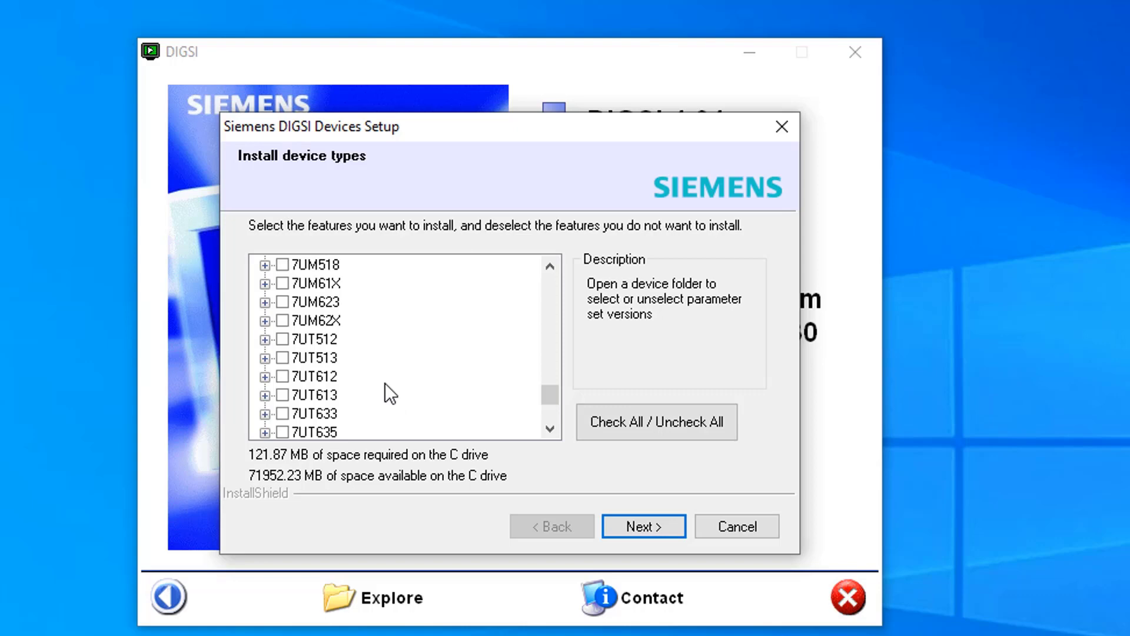
left_click(282, 395)
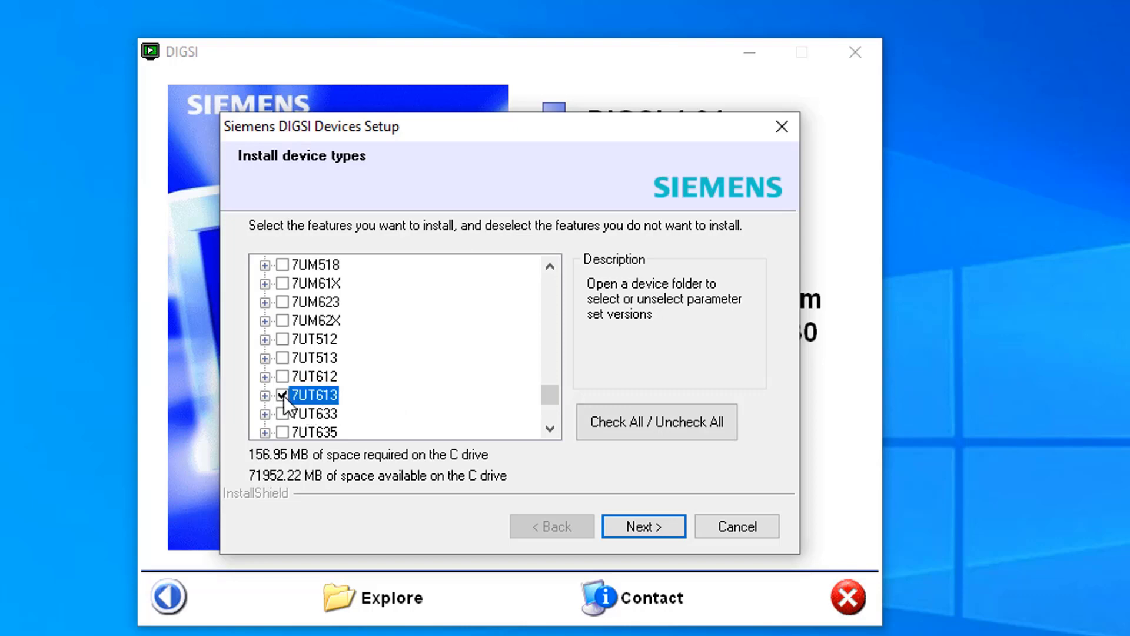
Install the selected device drivers, finish the DIGSI Devices setup and close the installer start window
left_click(639, 528)
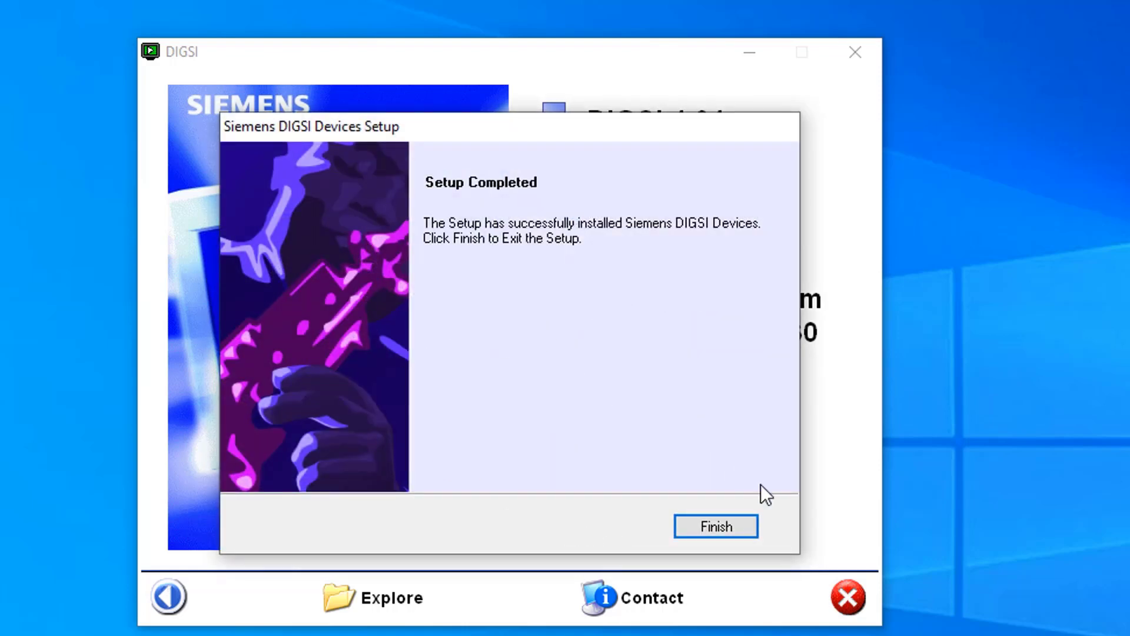
left_click(730, 528)
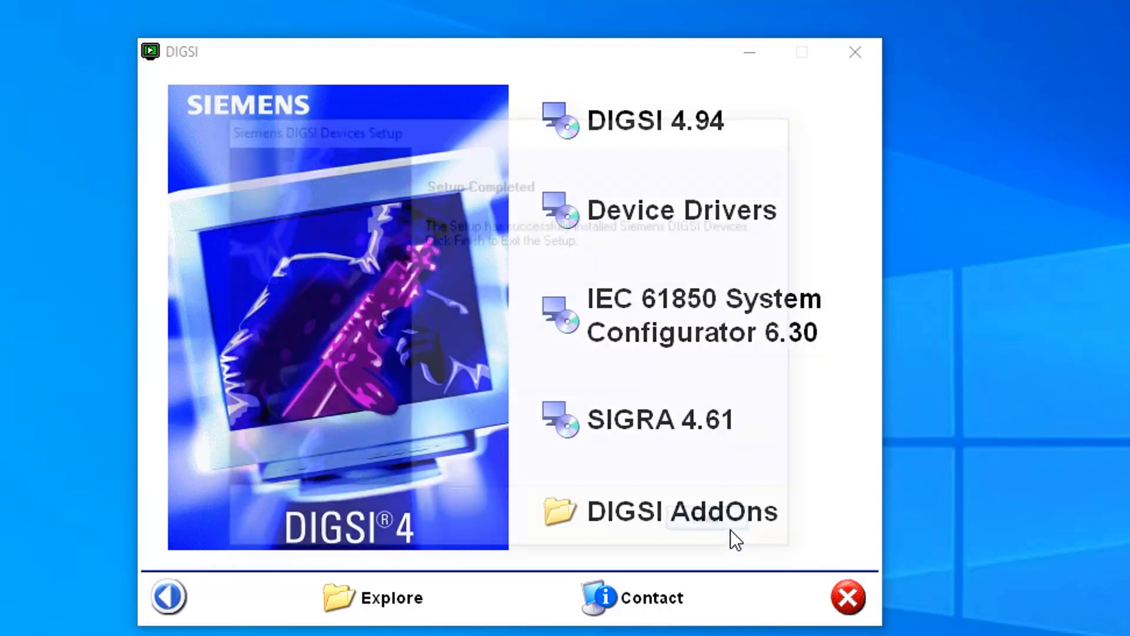
left_click(855, 53)
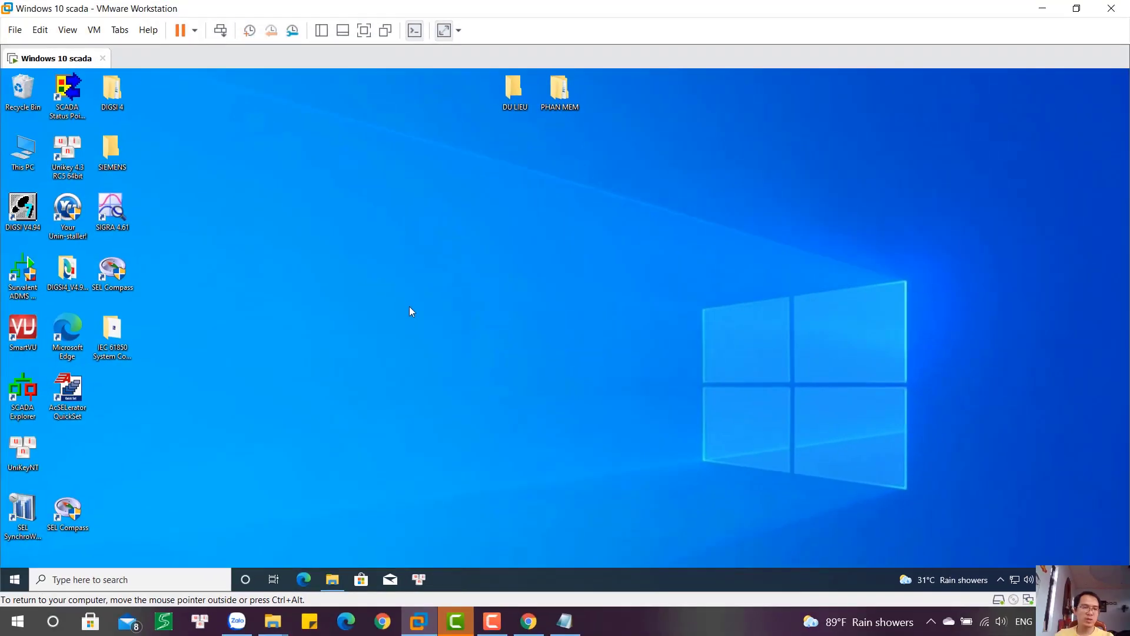
Restart DIGSI V4.94, close the Report window and open the cu folder of the 110kV Ea HLeo T1 project
double_click(24, 212)
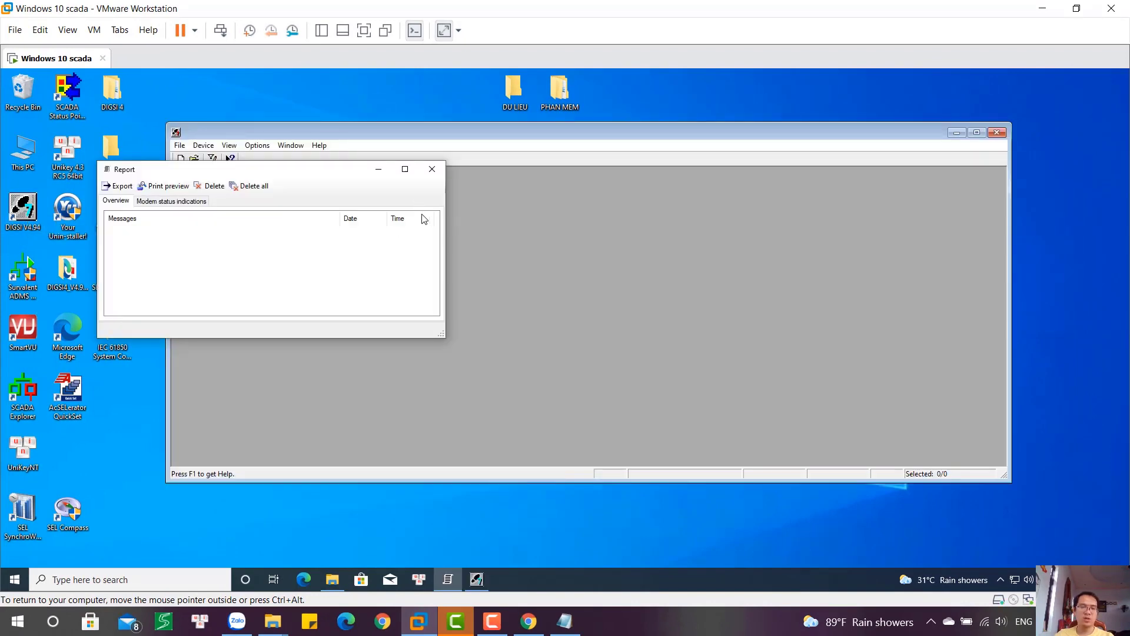
left_click(433, 172)
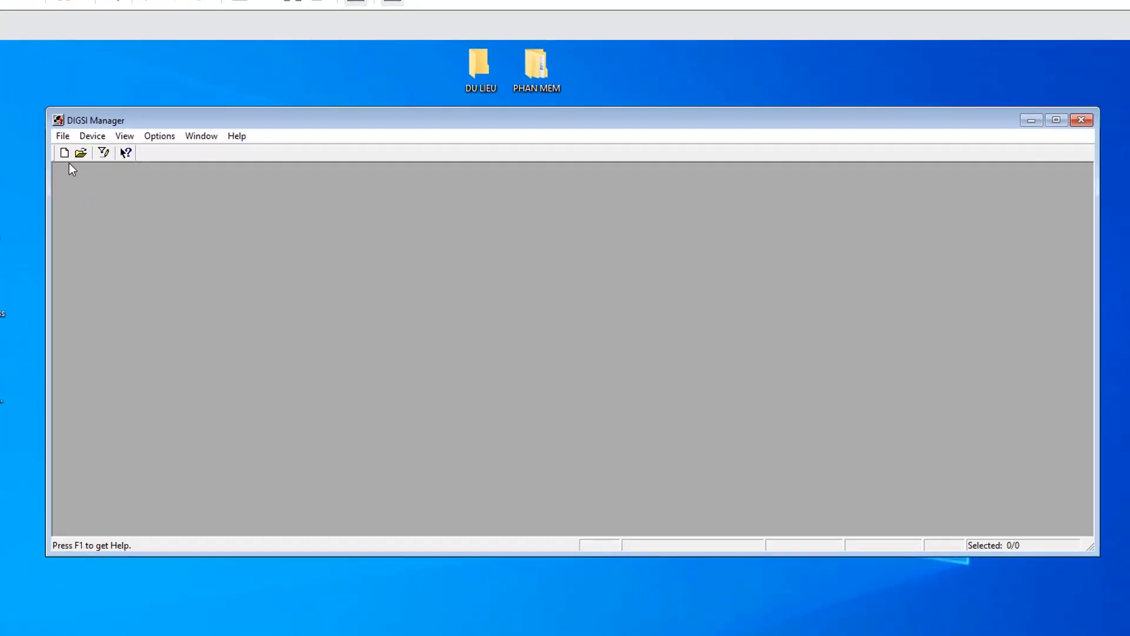
left_click(81, 153)
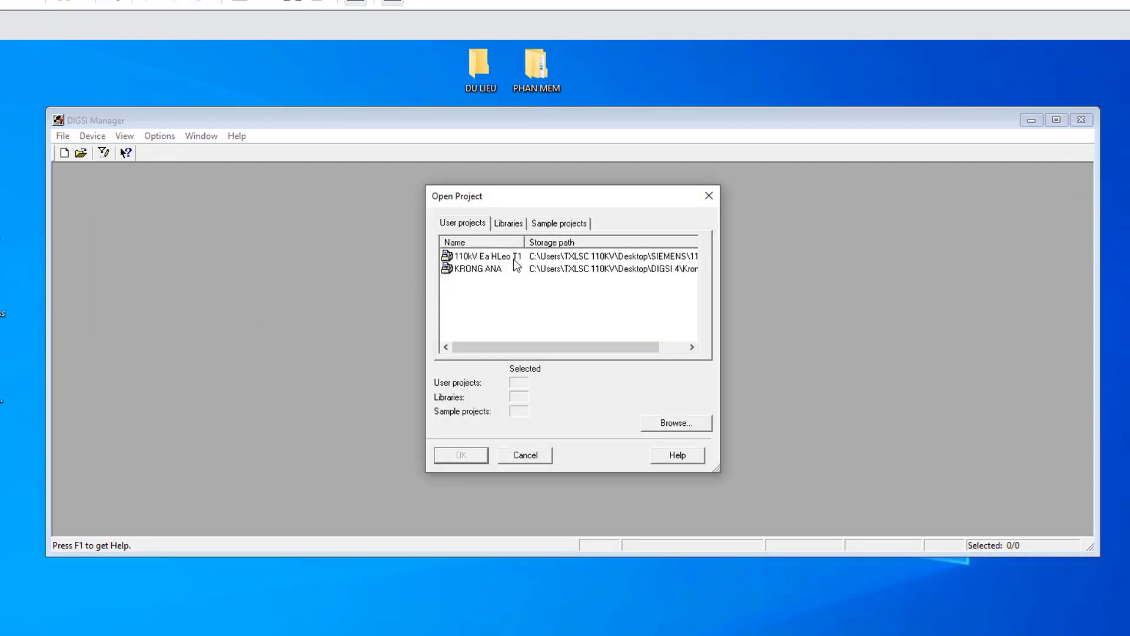
left_click(514, 261)
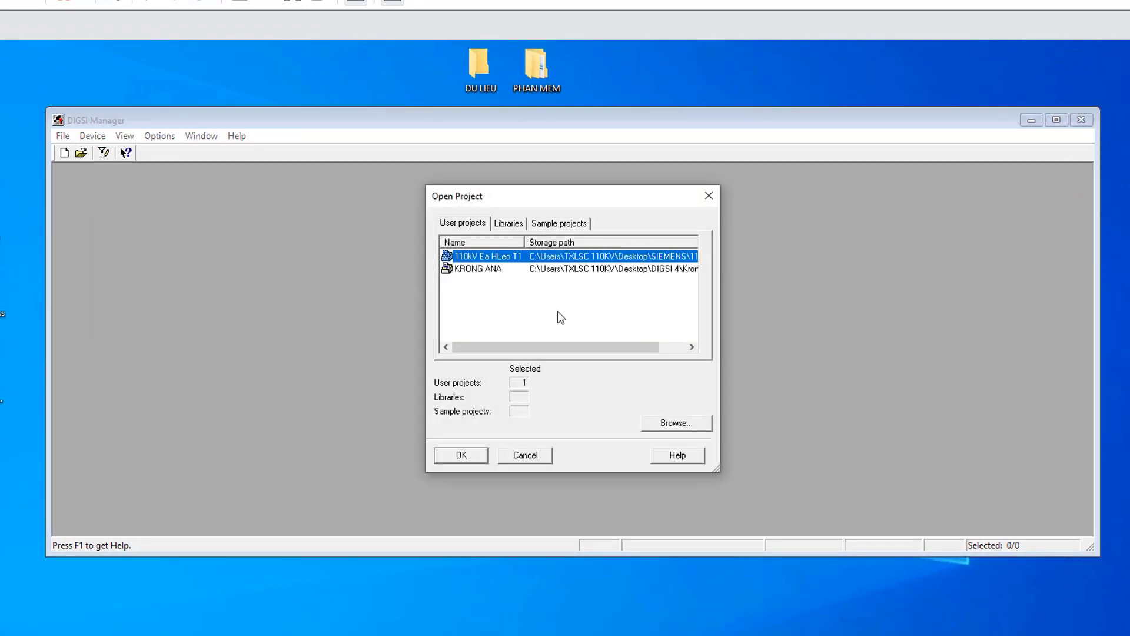
left_click(450, 460)
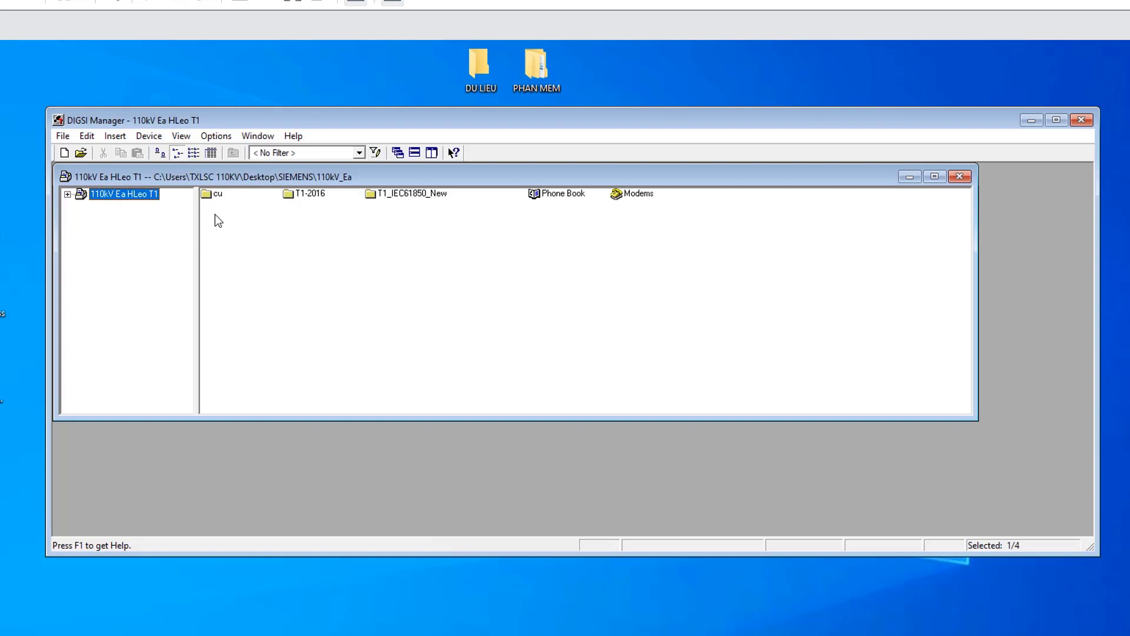
double_click(210, 193)
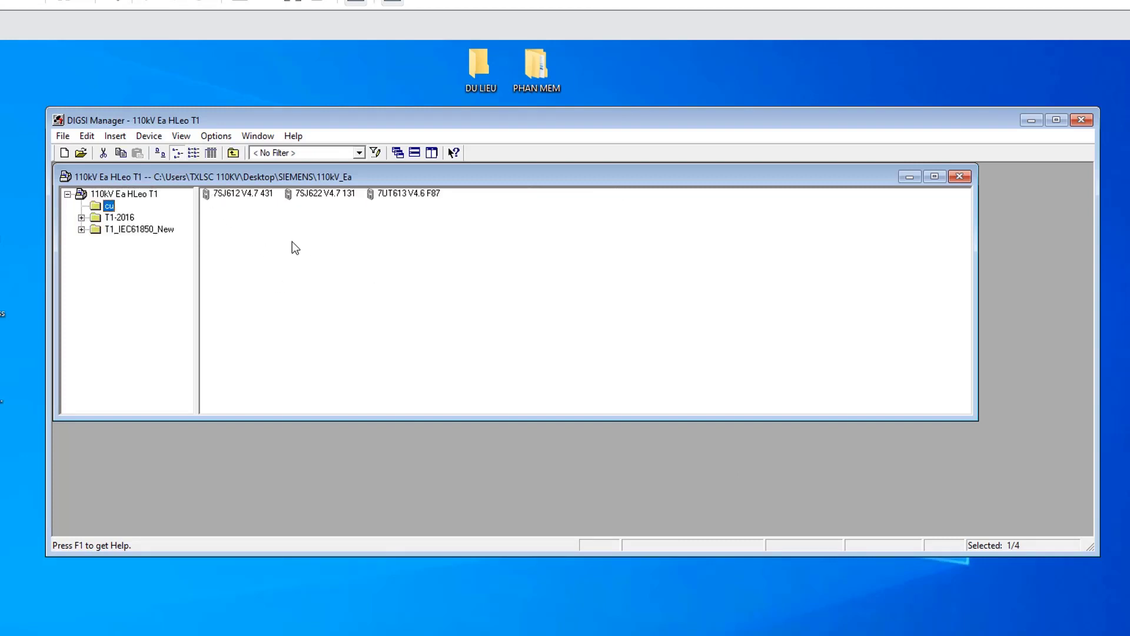
Open the 7SJ612 V4.7 431 device with the Offline connection type and open its Settings
left_click(242, 196)
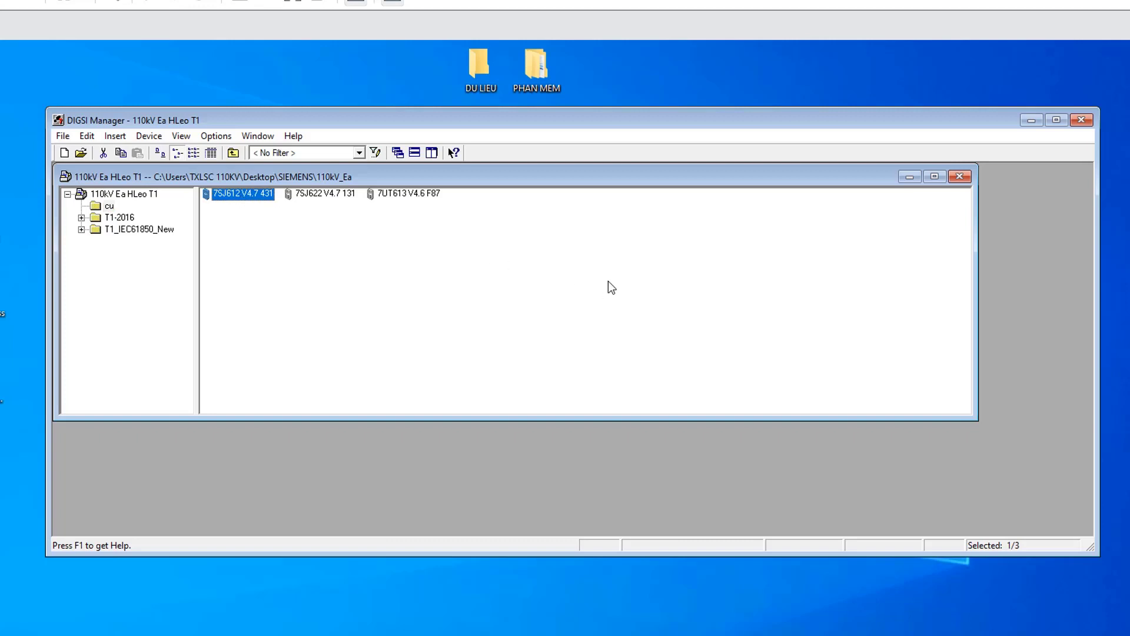
key("Return")
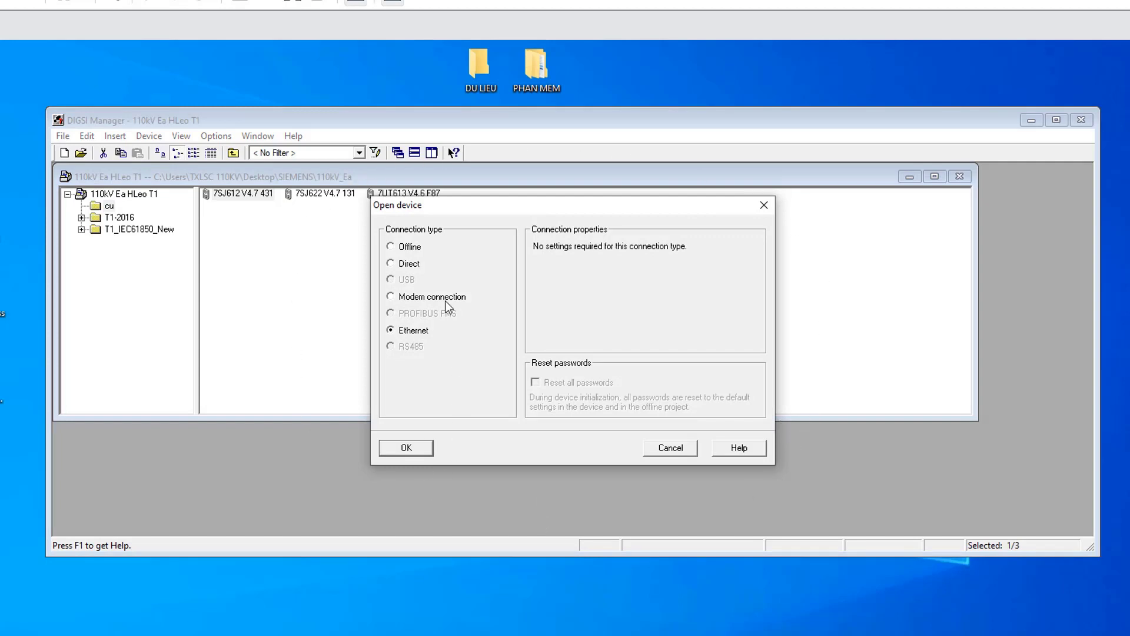
left_click(405, 247)
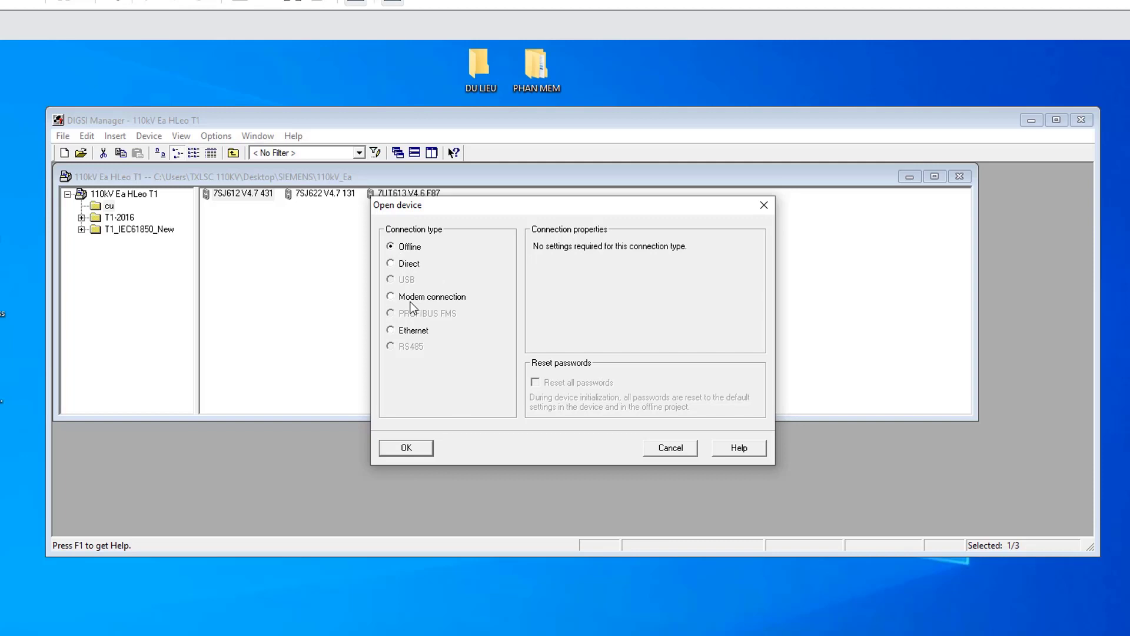
left_click(411, 450)
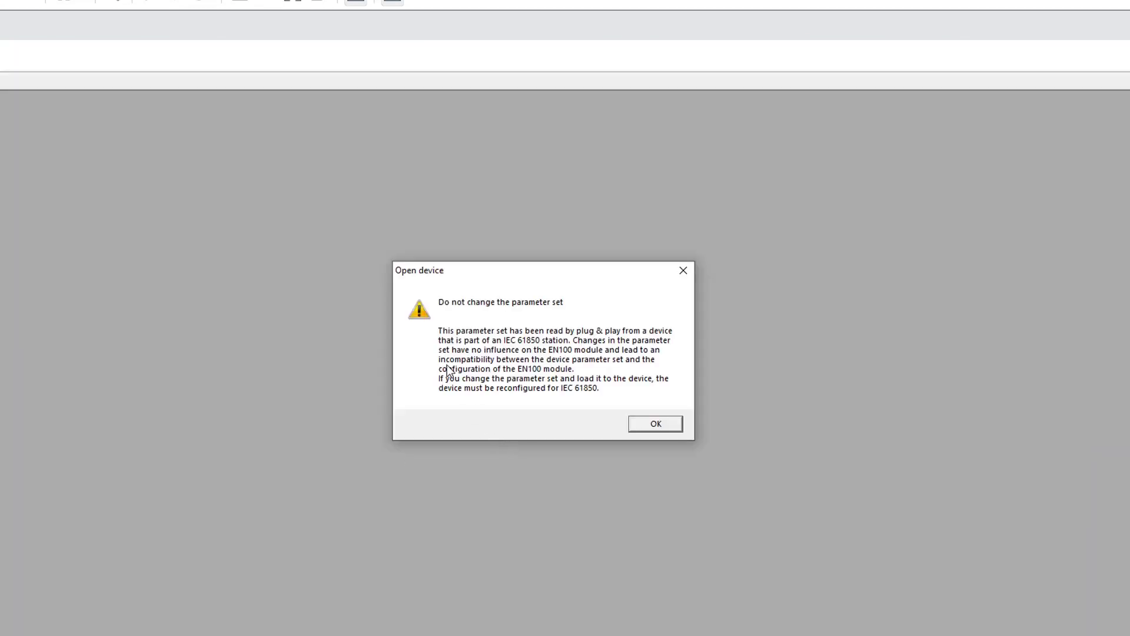
left_click(655, 423)
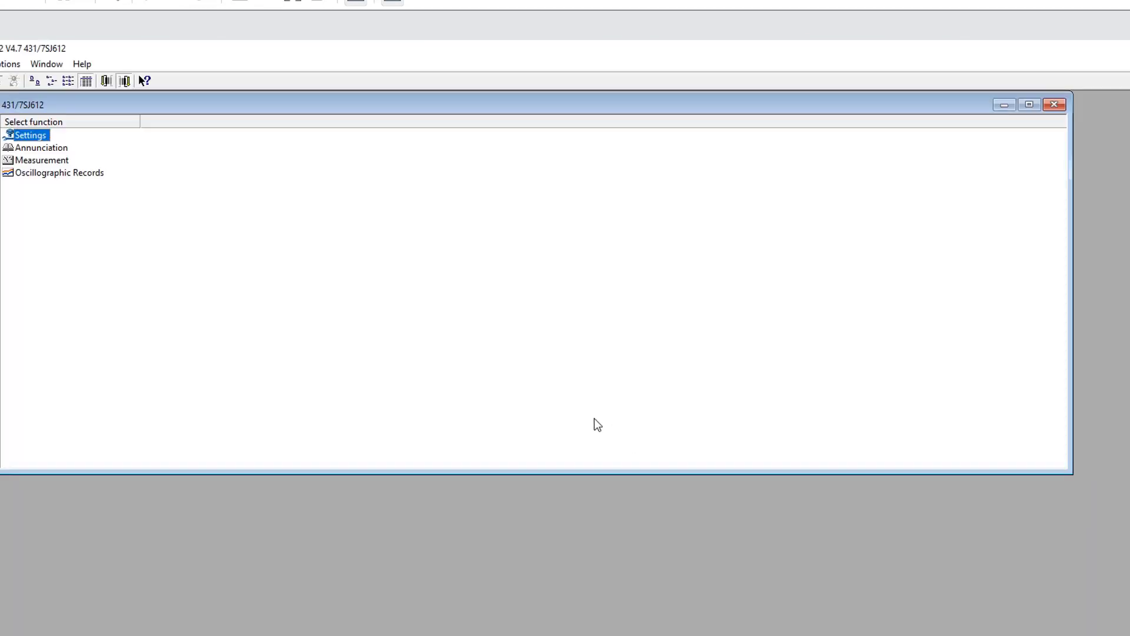
double_click(29, 136)
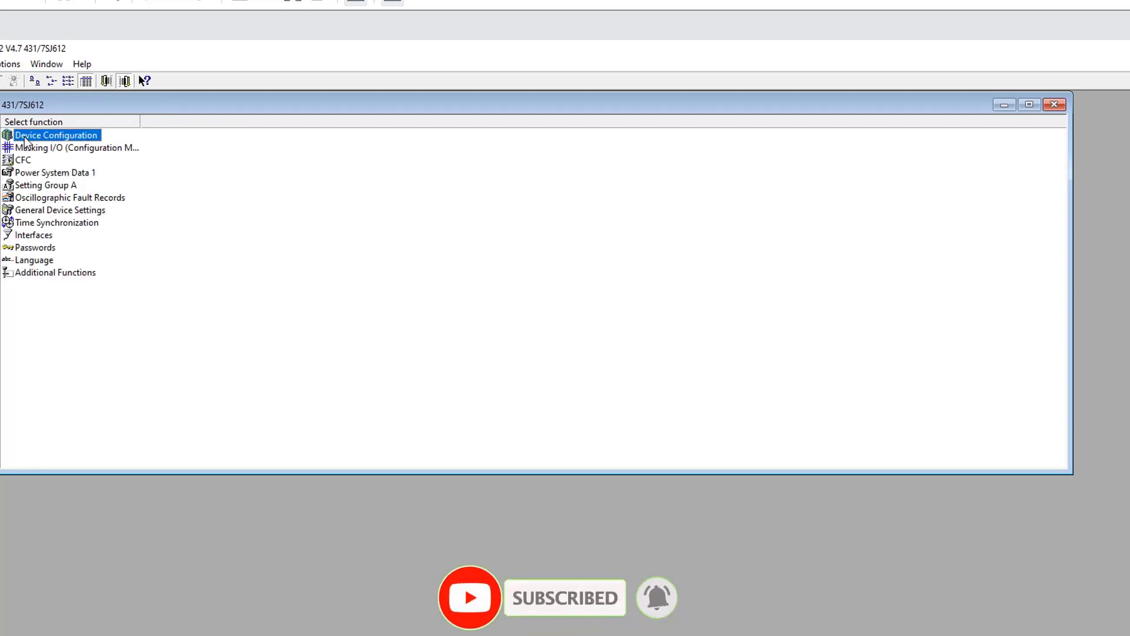